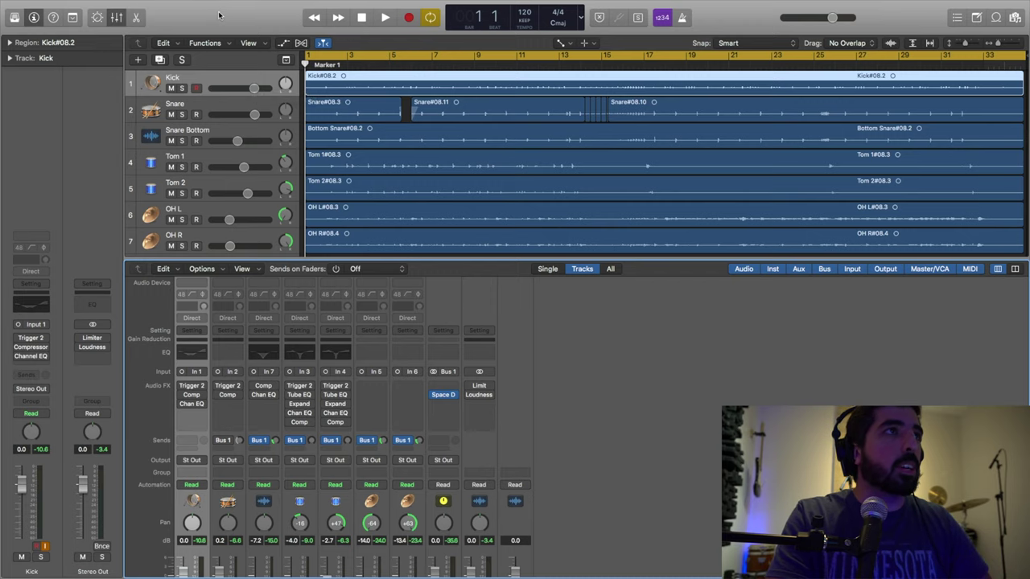
Scroll up and down the track list to review the Kick, Snare, Tom and overhead tracks
mouse_move(51, 10)
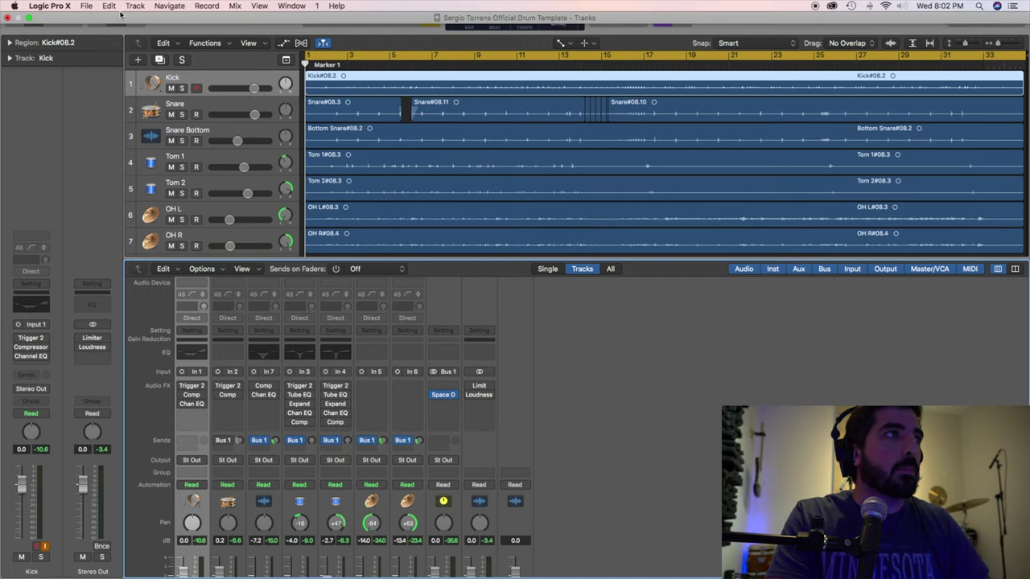
scroll(213, 217, "down", 2)
scroll(209, 221, "up", 2)
scroll(199, 233, "down", 2)
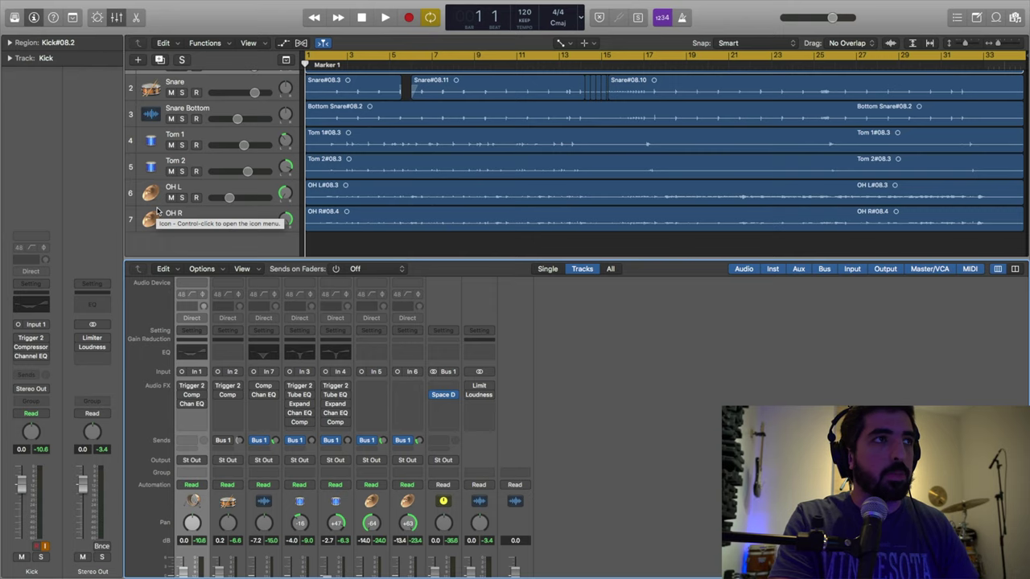
scroll(155, 197, "up", 2)
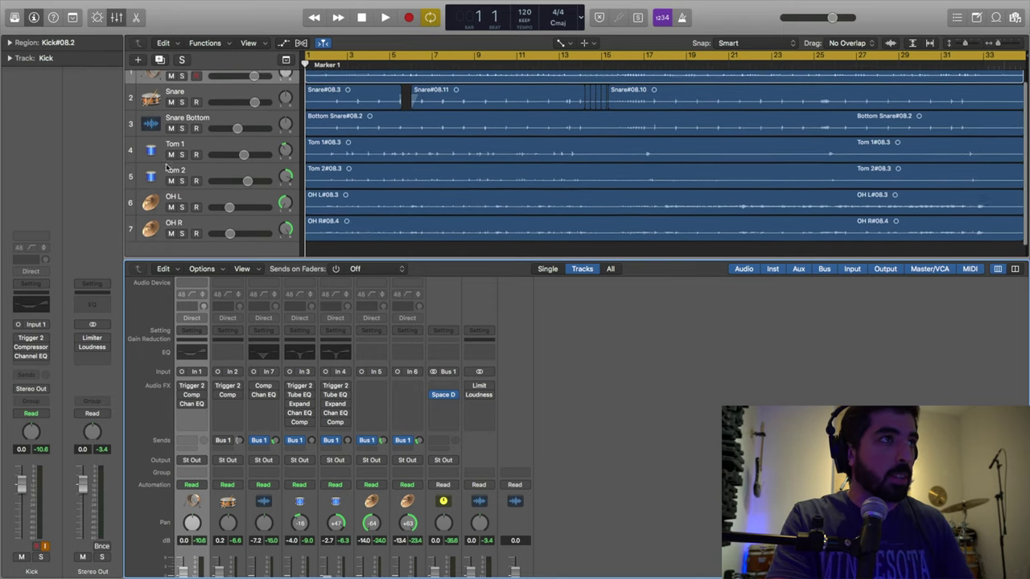
scroll(154, 201, "down", 2)
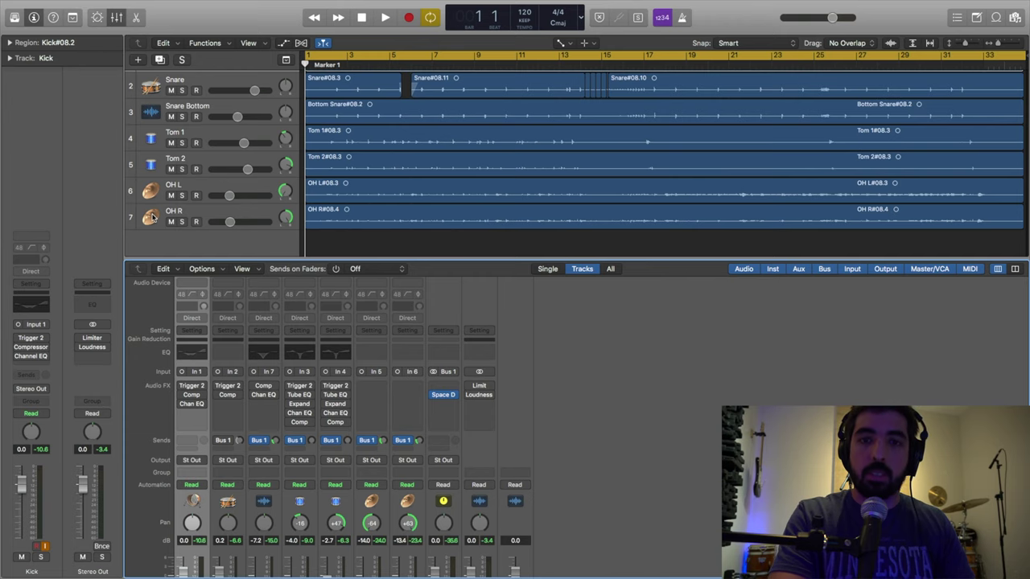
scroll(179, 190, "up", 2)
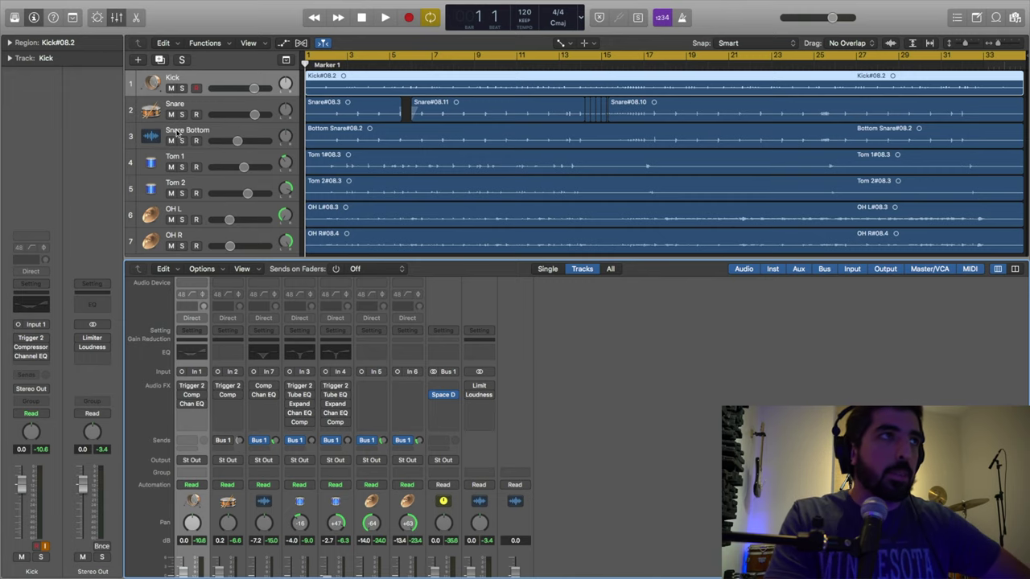
scroll(178, 135, "down", 1)
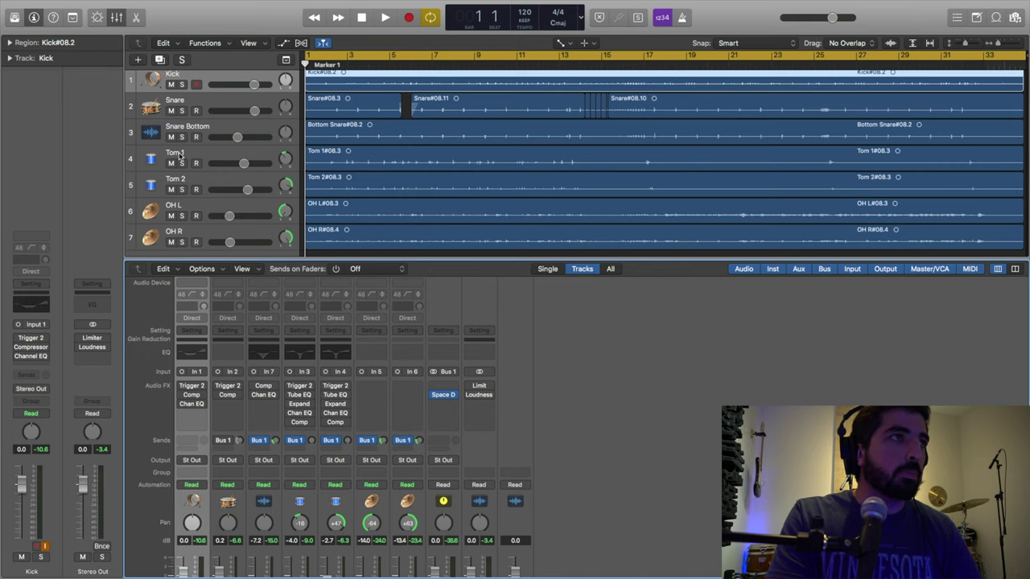
scroll(194, 179, "down", 3)
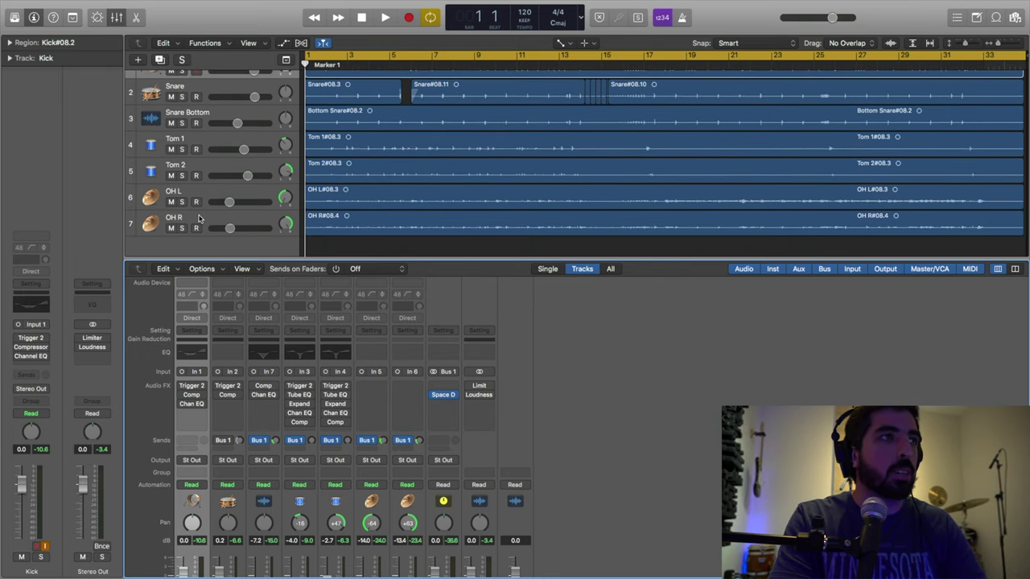
scroll(193, 212, "up", 4)
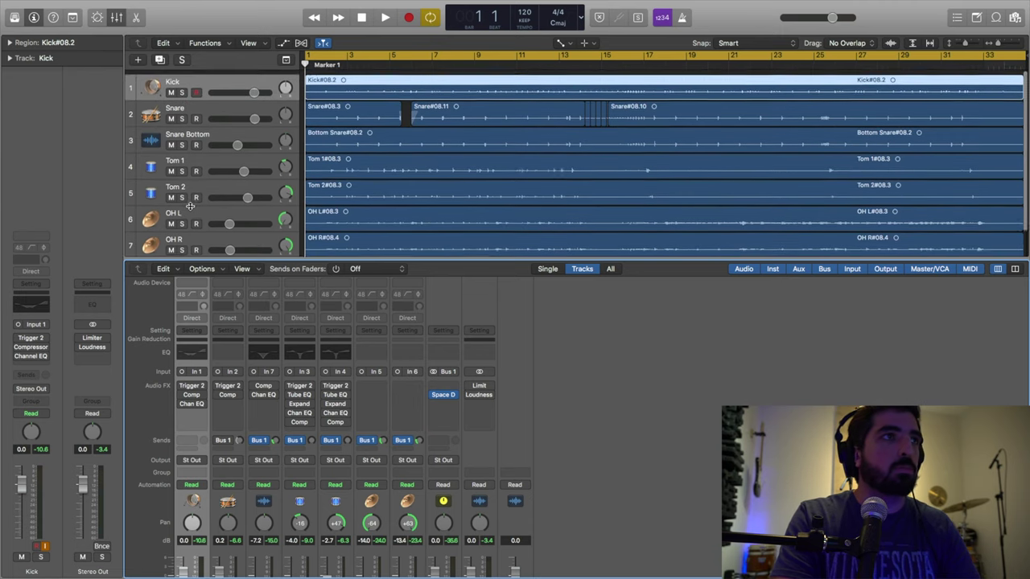
scroll(190, 207, "down", 1)
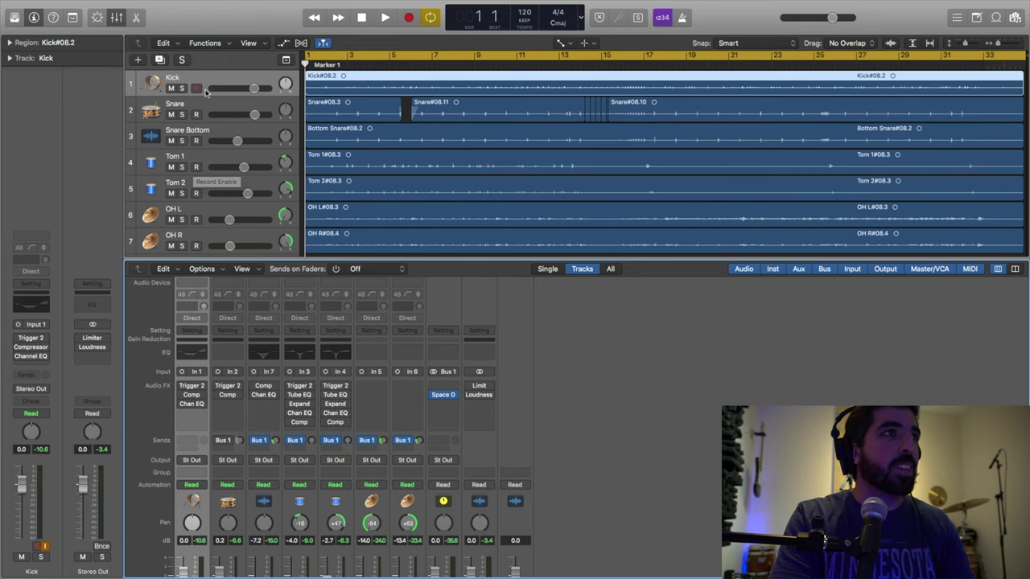
scroll(215, 161, "down", 3)
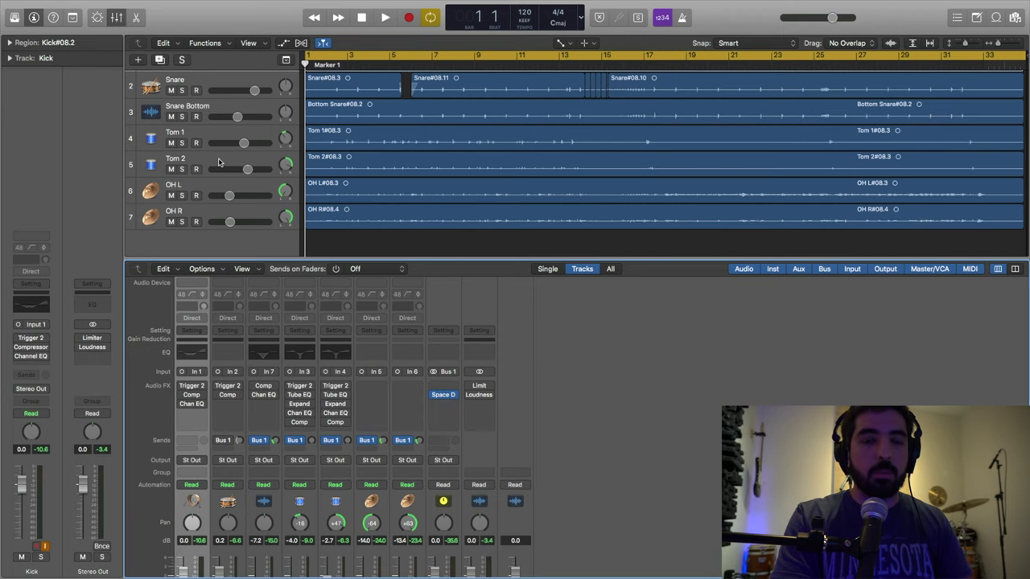
scroll(219, 162, "up", 2)
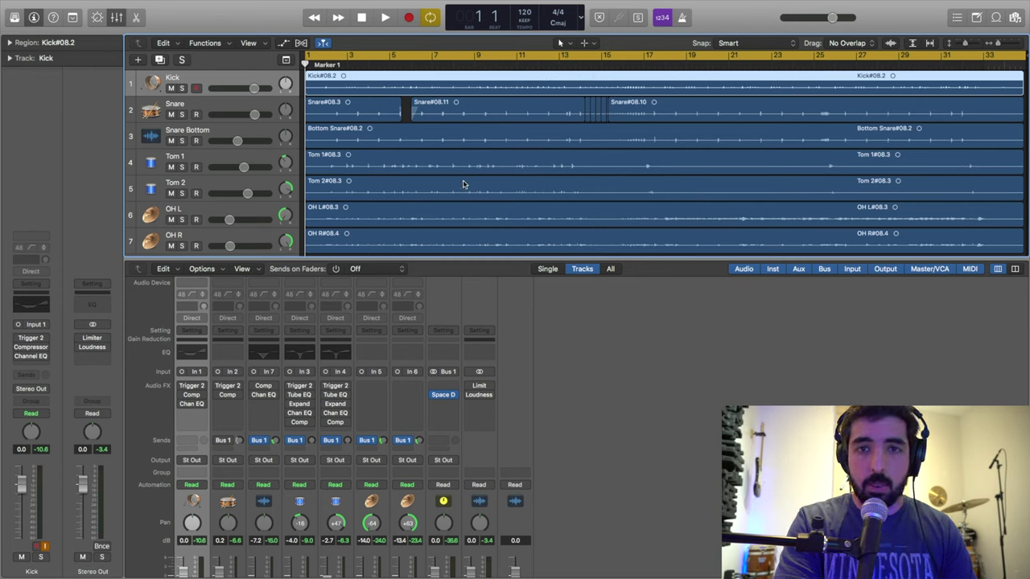
Play the drums from the start, raise the listening volume, then stop playback
left_click(385, 17)
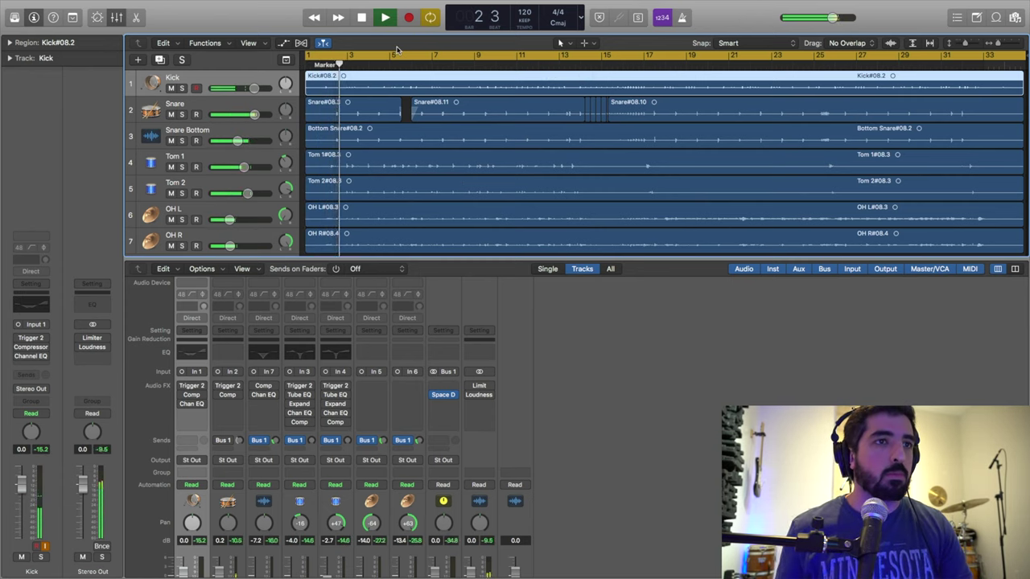
key("XF86AudioRaiseVolume")
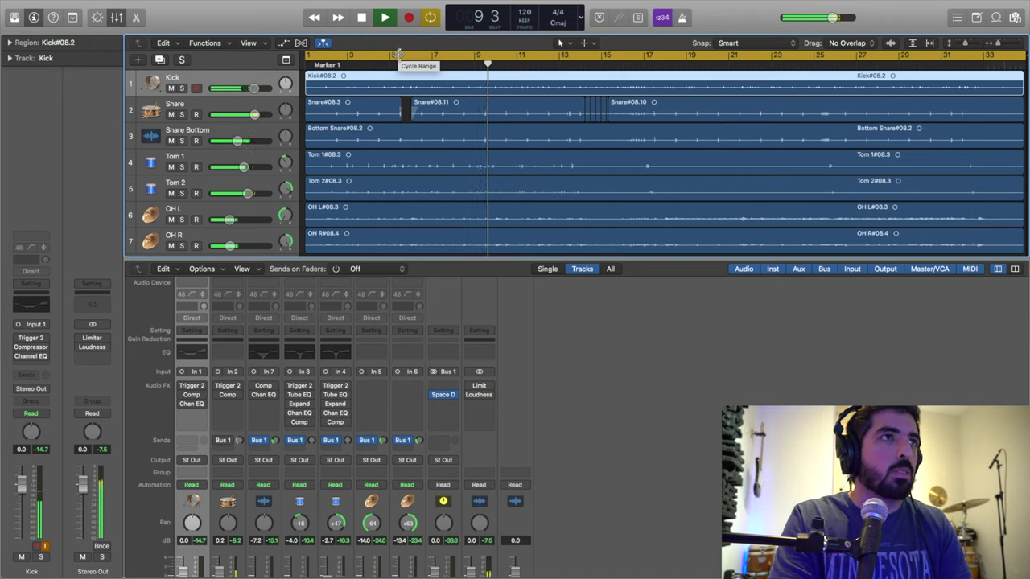
key("space")
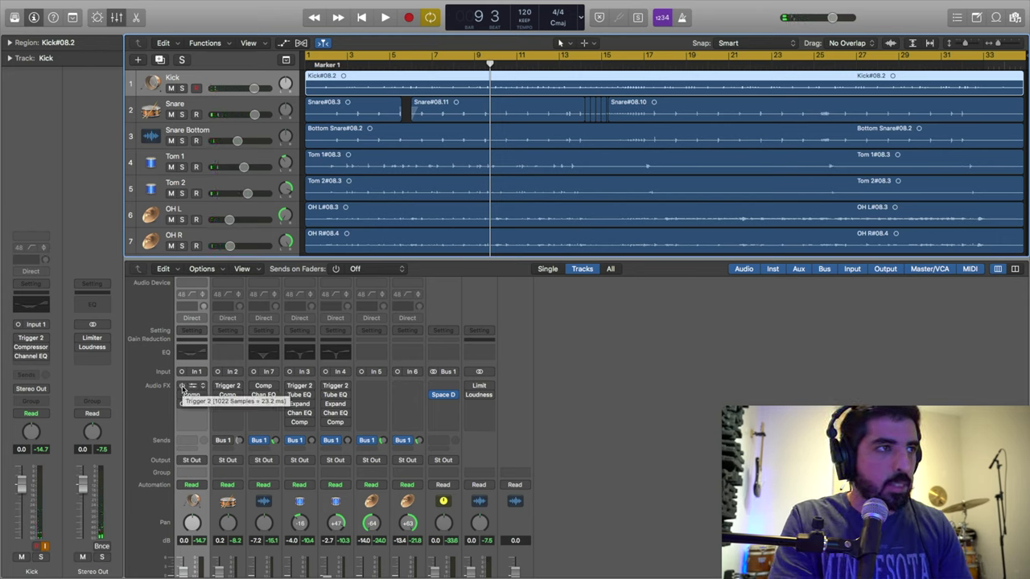
Select the Trigger 2 instances on kick, snare and both toms together, then audition the drums
left_click(183, 389)
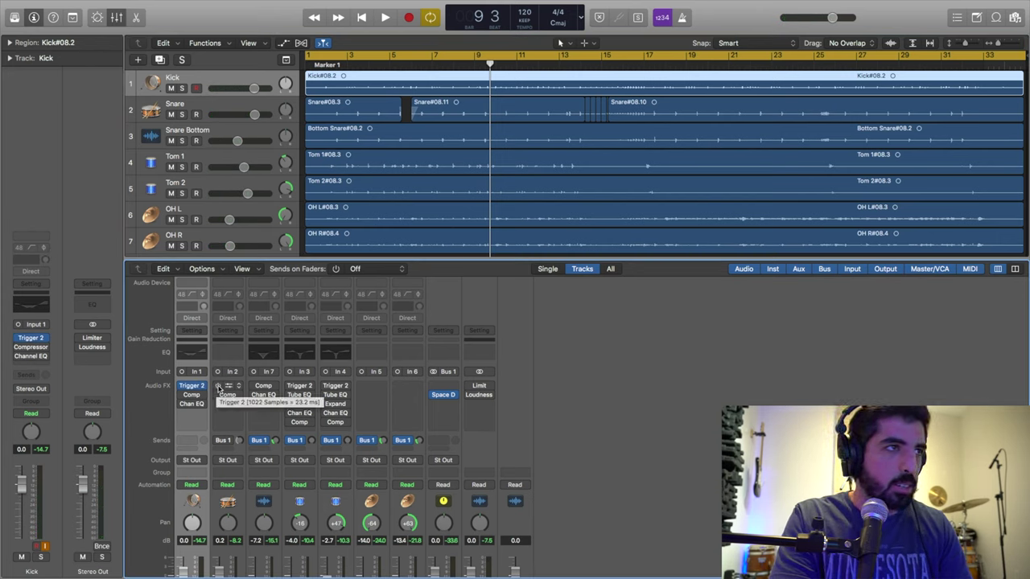
left_click_drag(217, 389, 325, 388)
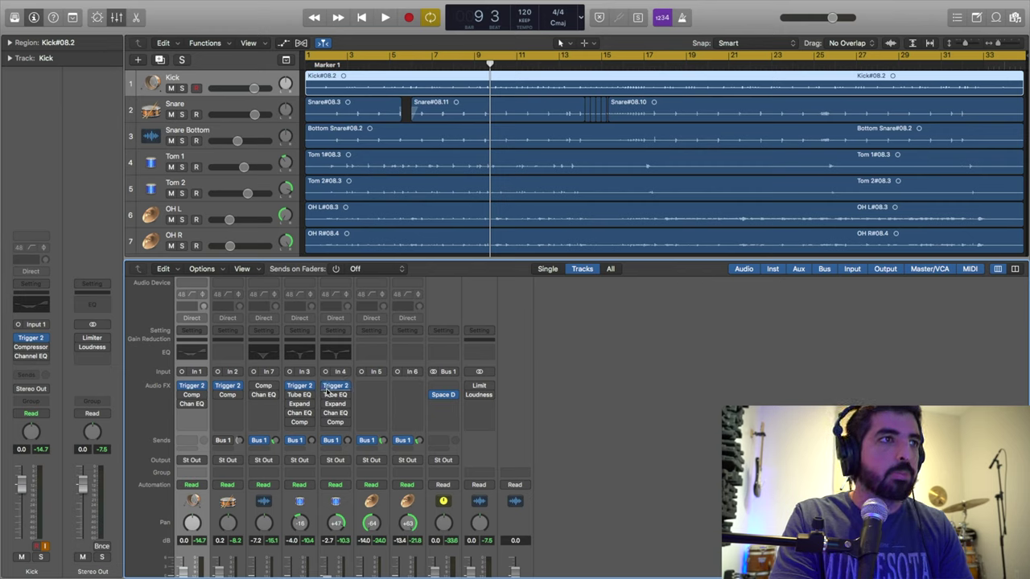
left_click(384, 17)
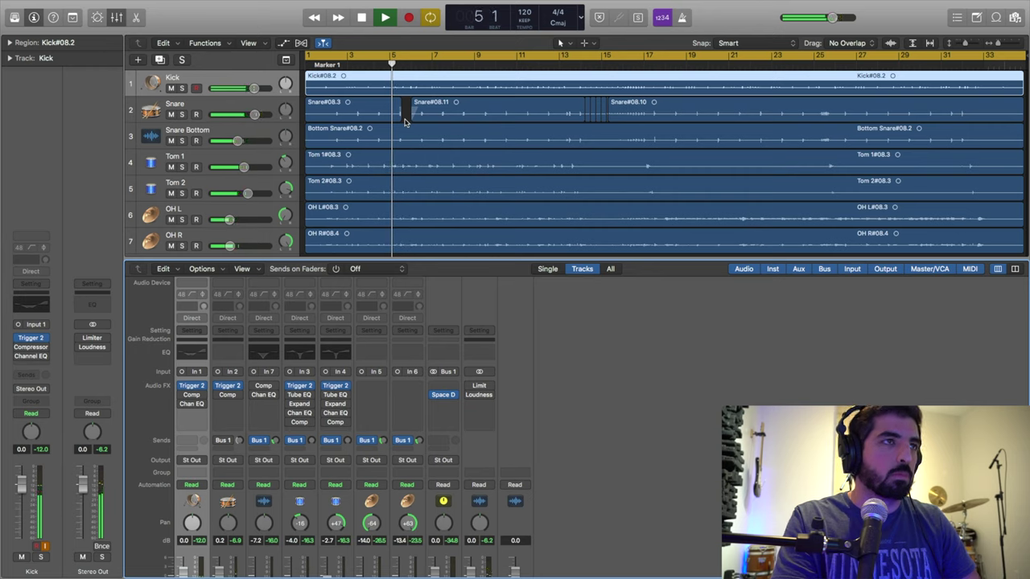
left_click(362, 18)
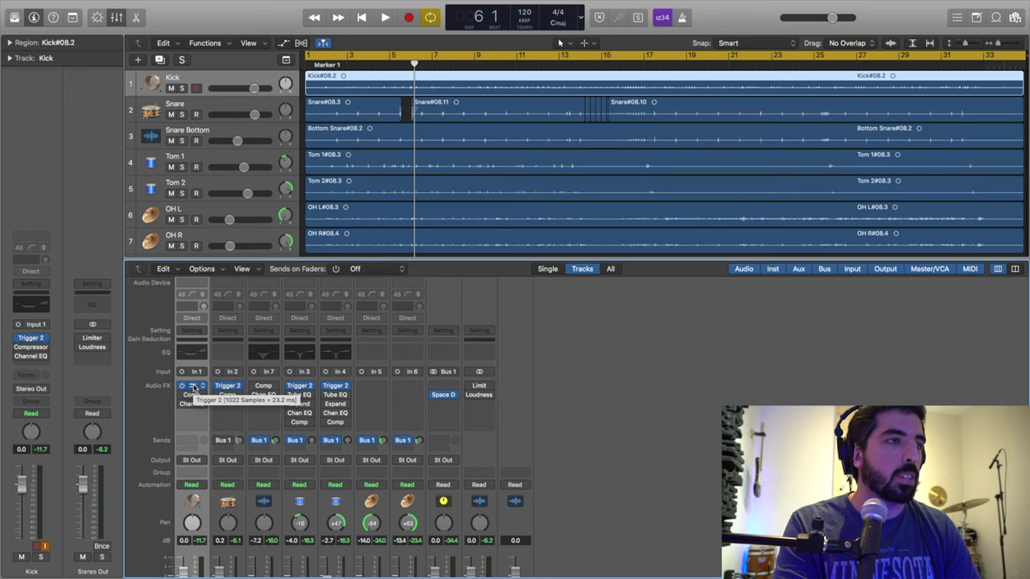
In the Kick's Trigger 2, audition the Dallas 24 Dry and Room samples and raise Kick Room to -10.92 dB
left_click(194, 387)
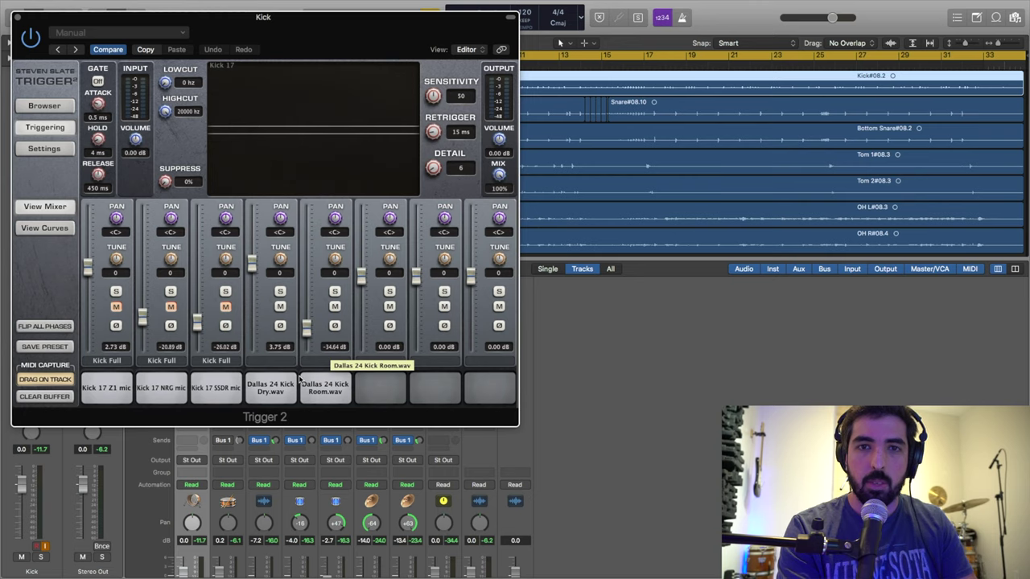
left_click(280, 389)
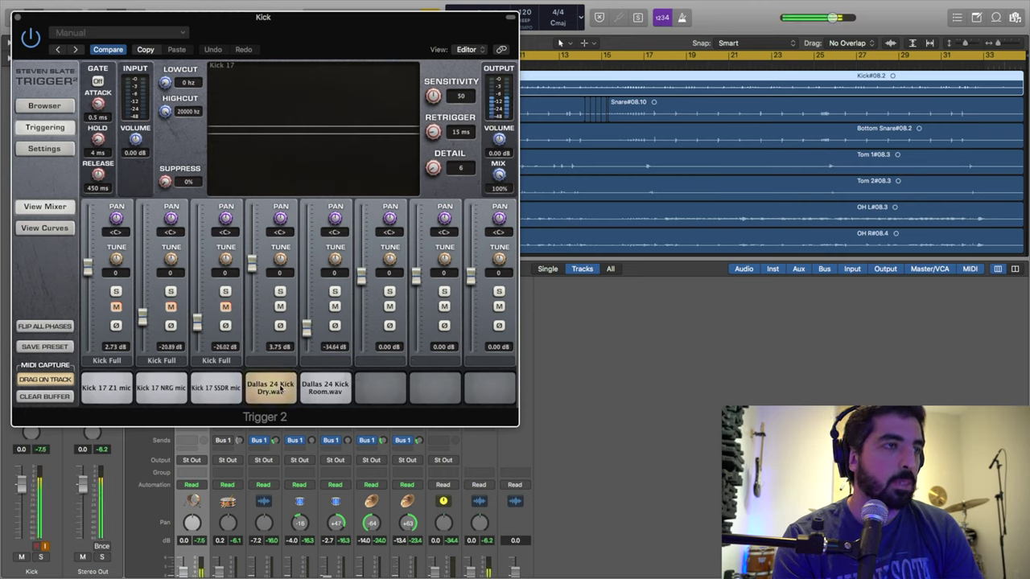
left_click(335, 390)
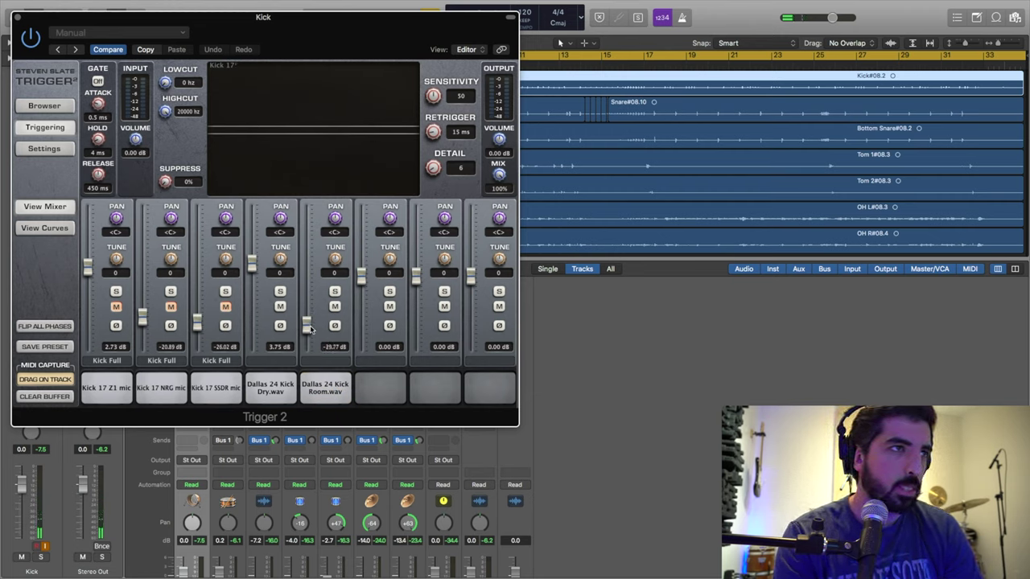
left_click_drag(306, 306, 306, 293)
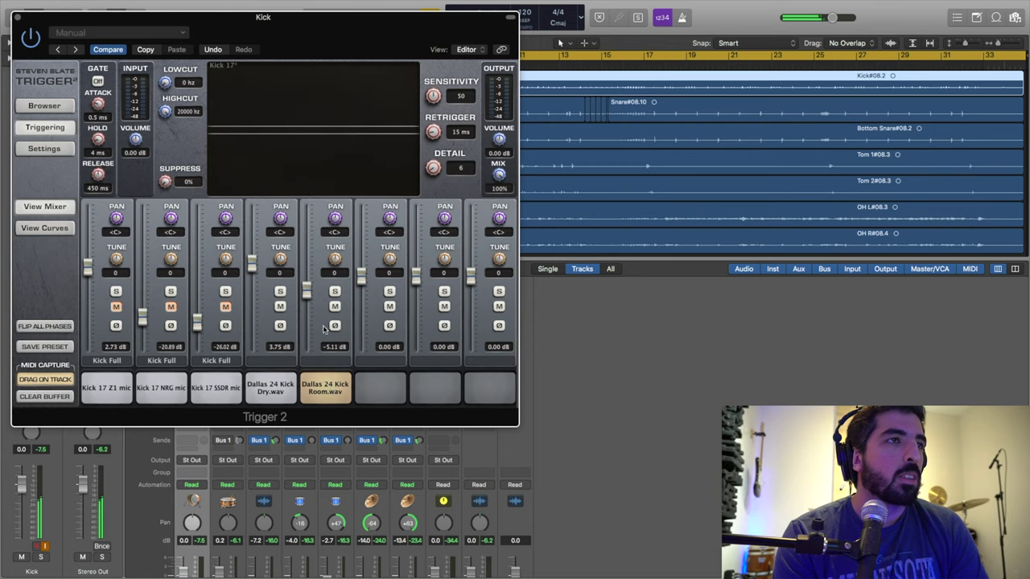
left_click(284, 392)
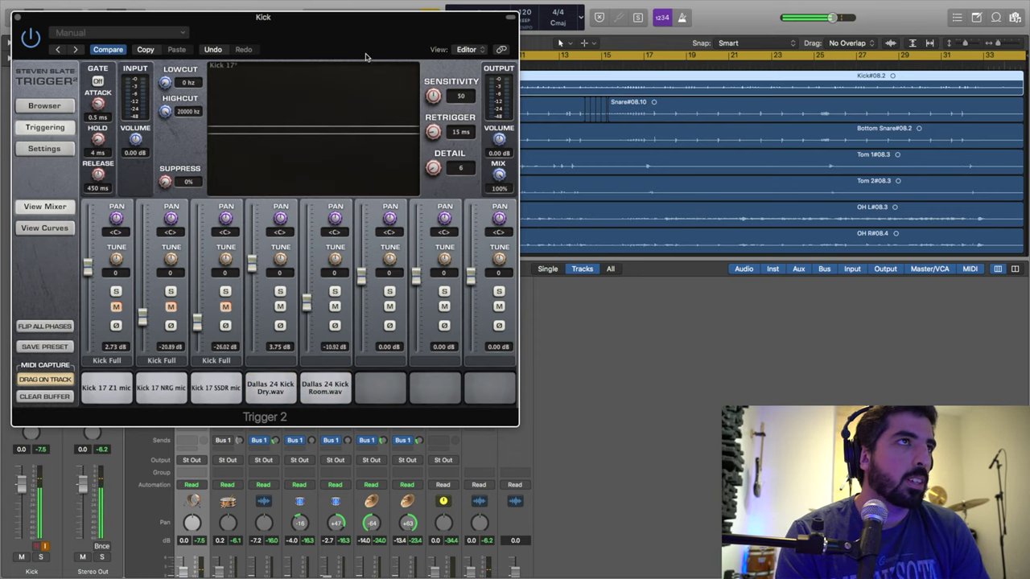
left_click_drag(356, 44, 480, 249)
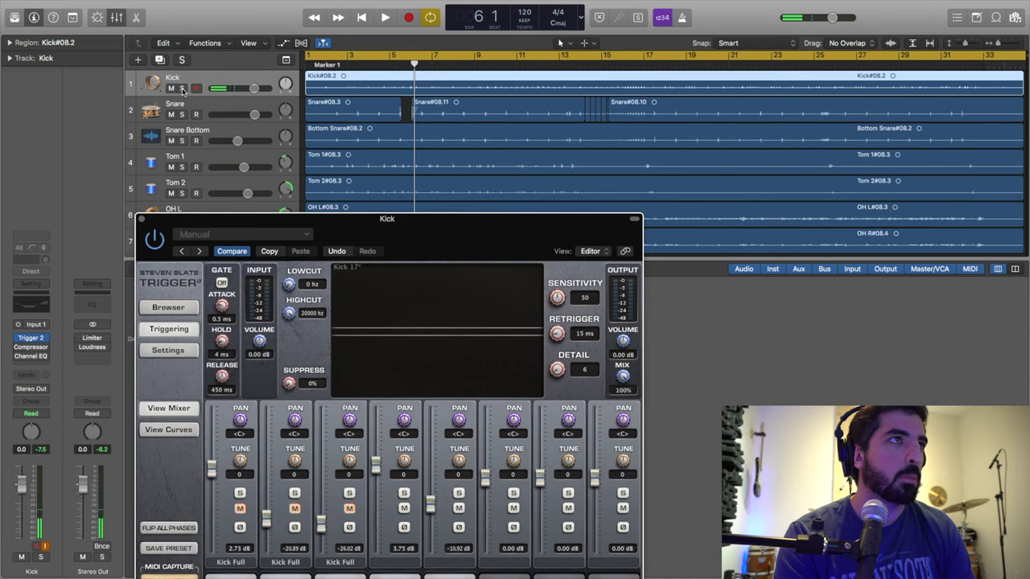
Solo the Kick track, play it back, and zoom the timeline in with Trigger 2 repositioned
left_click(182, 88)
key("space")
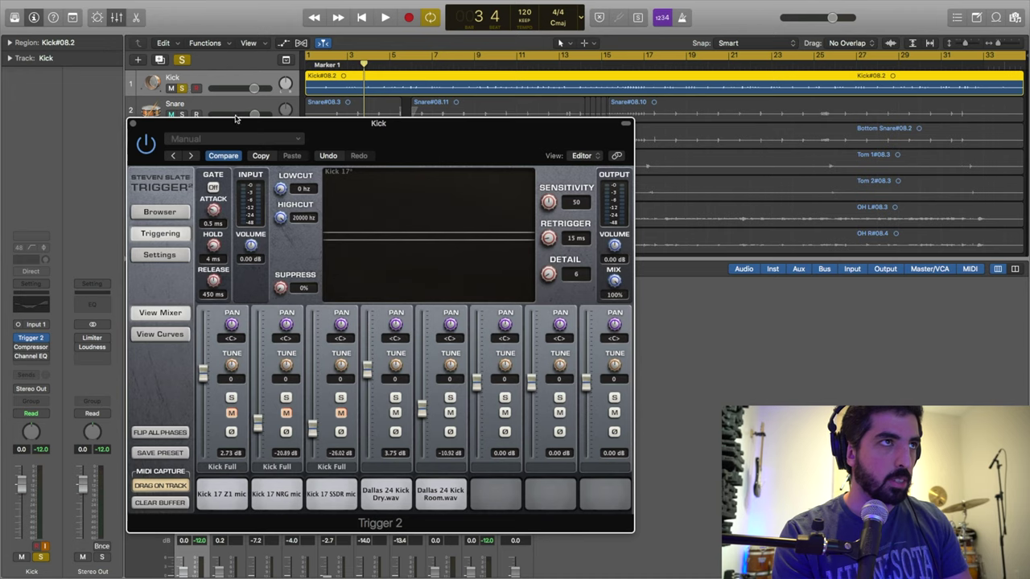
left_click_drag(342, 130, 362, 111)
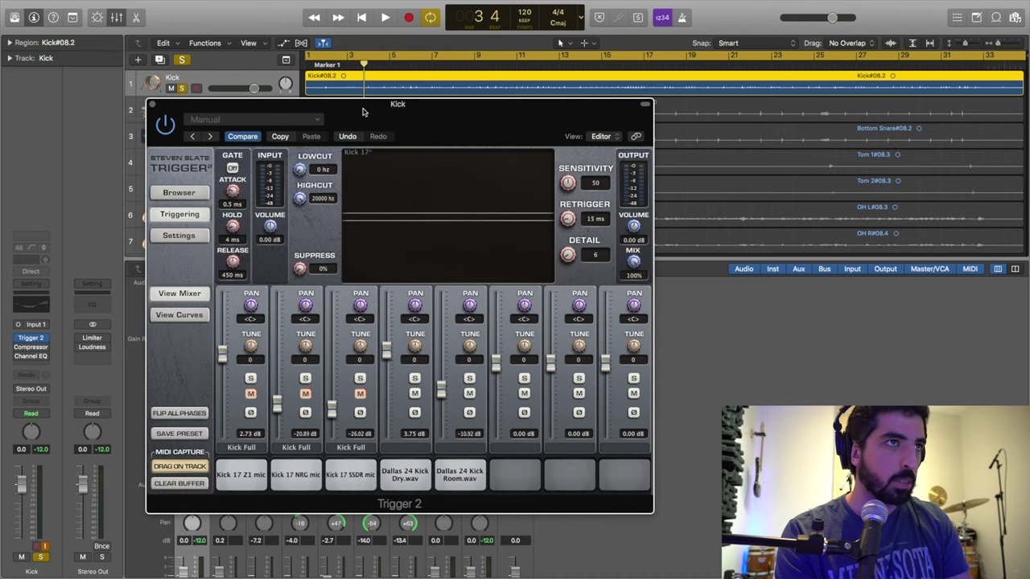
key("space")
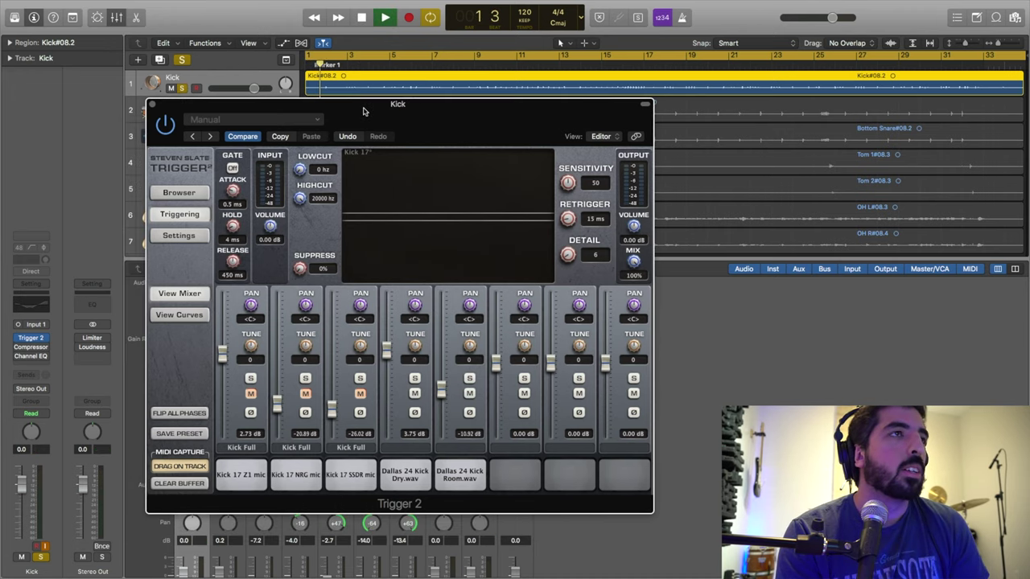
left_click_drag(363, 111, 365, 171)
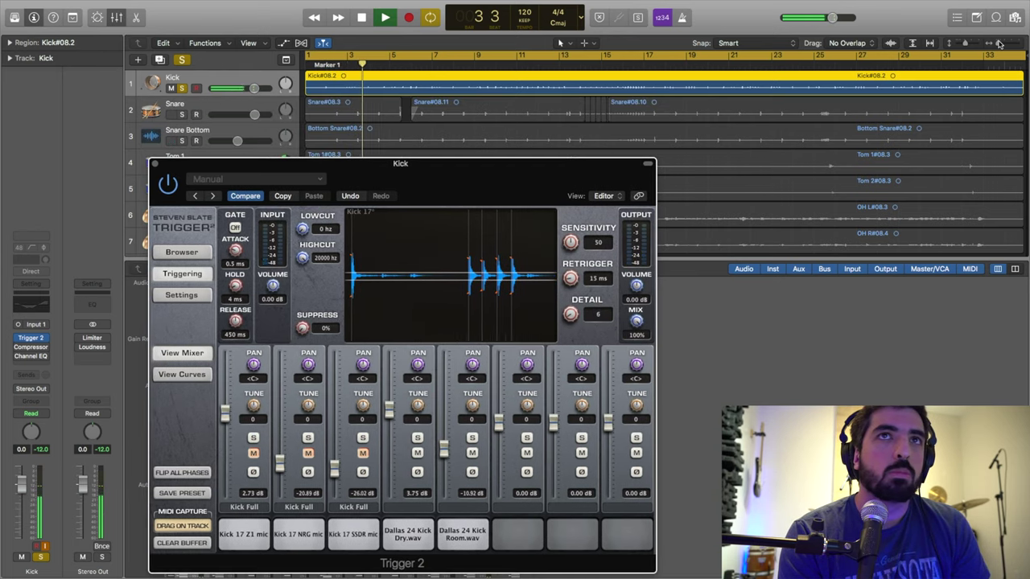
left_click(1002, 44)
left_click(1002, 44)
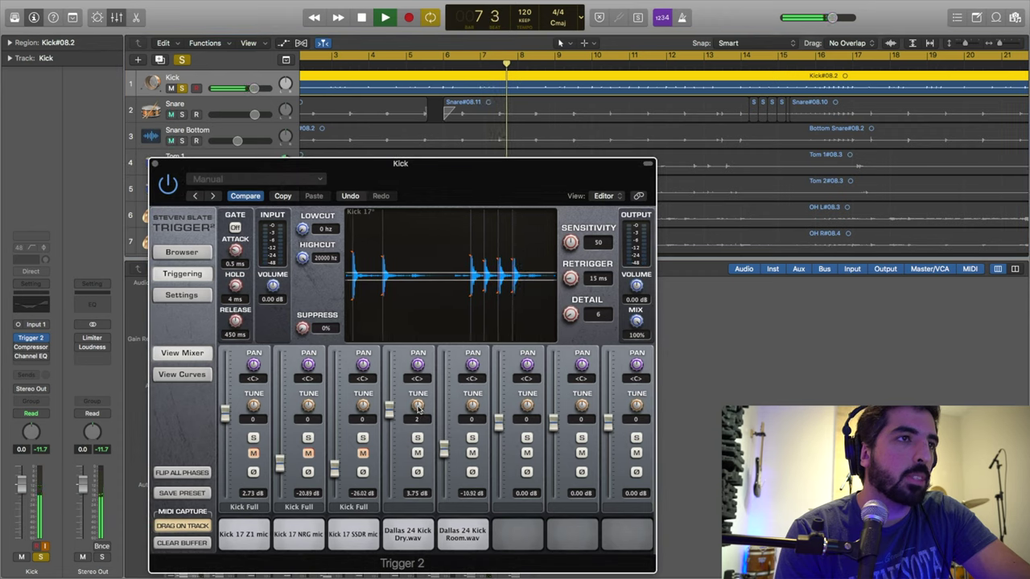
Tune the Dallas 24 Kick Dry.wav layer up and back, settling it at 1
left_click_drag(412, 398, 411, 392)
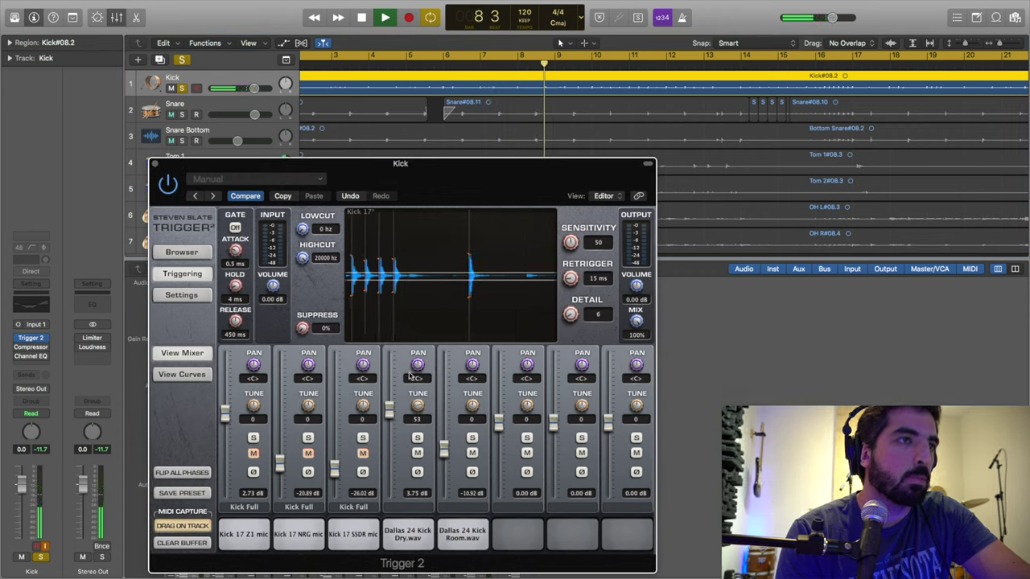
left_click_drag(410, 377, 411, 391)
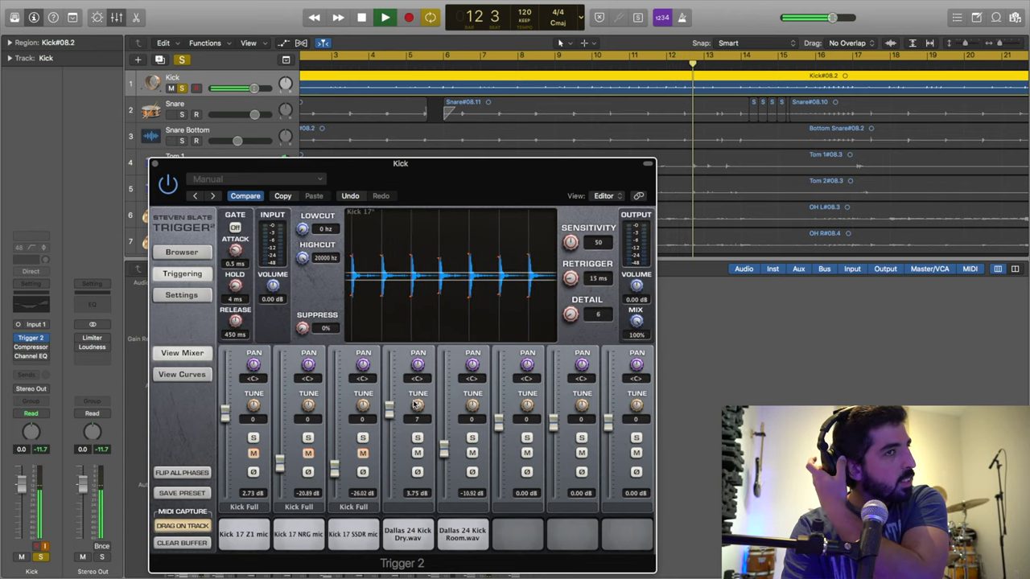
left_click_drag(416, 404, 416, 412)
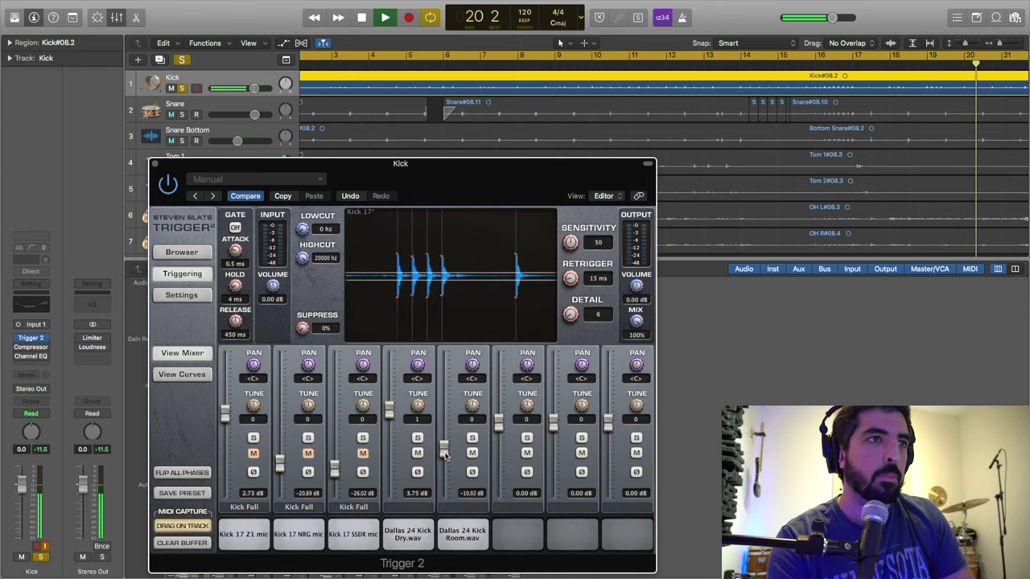
Pull the Kick Room layer down to about -21.6 dB and drop the trigger mix to 0% to compare
left_click_drag(445, 456, 445, 419)
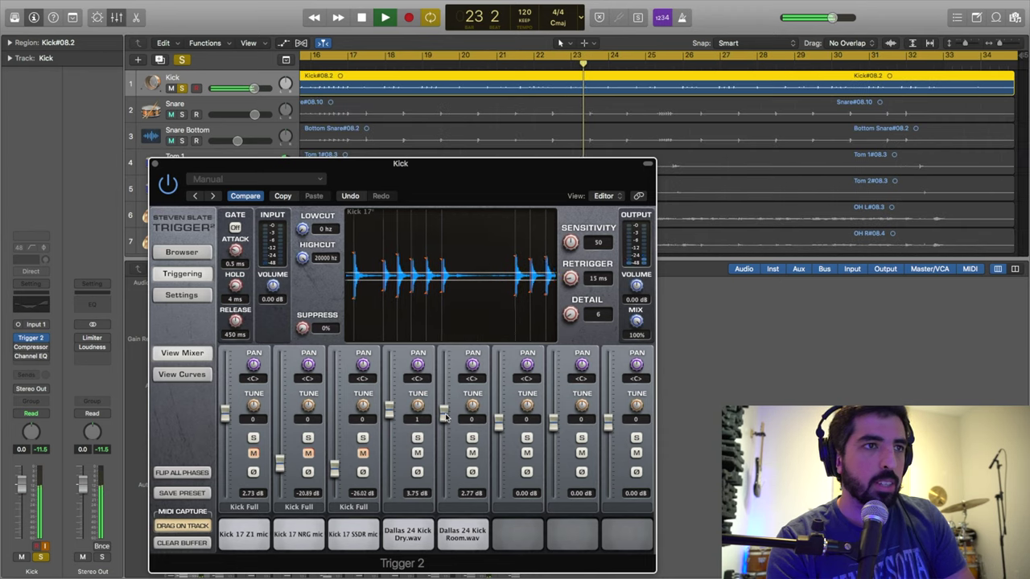
left_click_drag(445, 423, 441, 470)
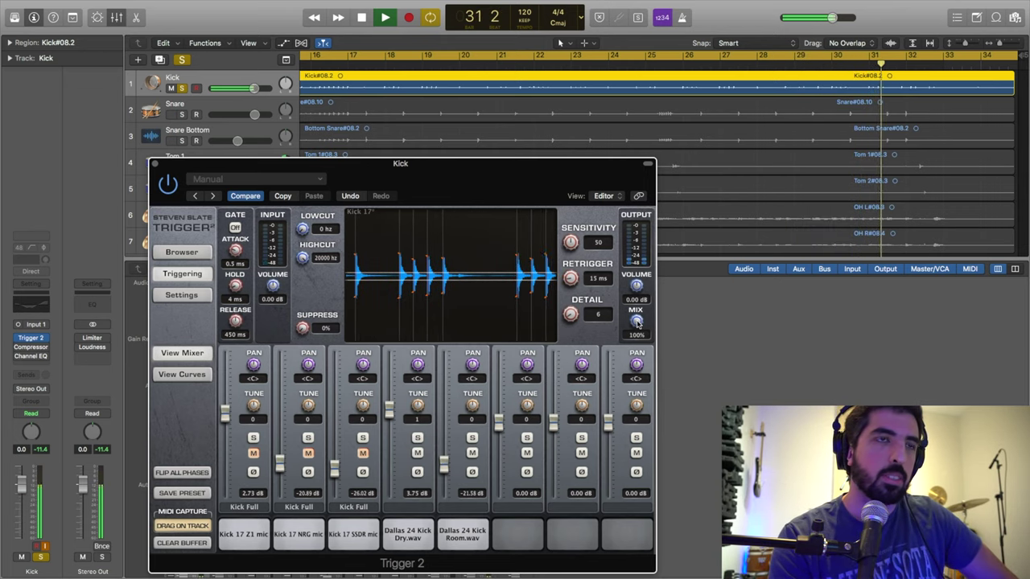
left_click_drag(637, 323, 643, 387)
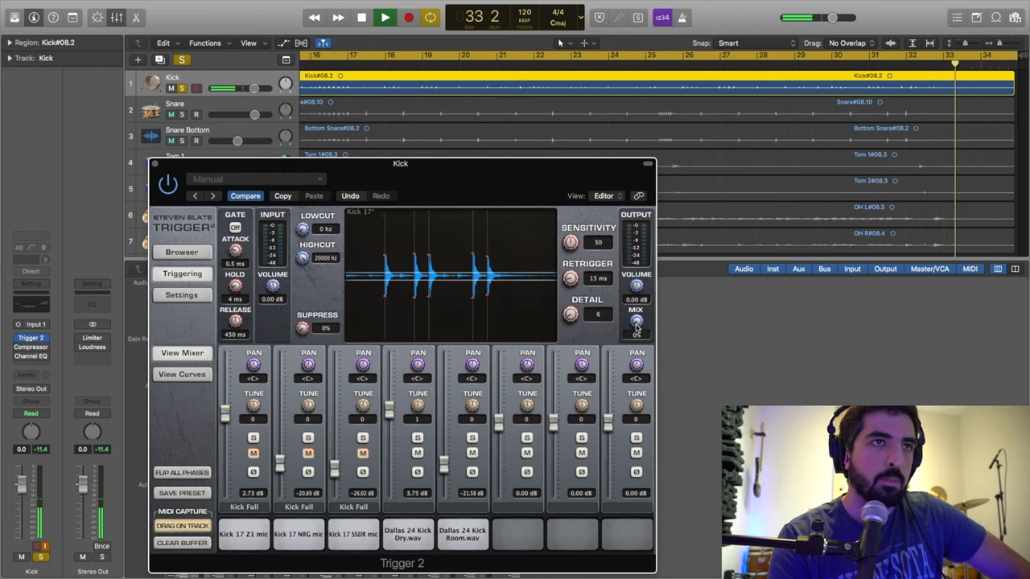
left_click_drag(636, 324, 637, 332)
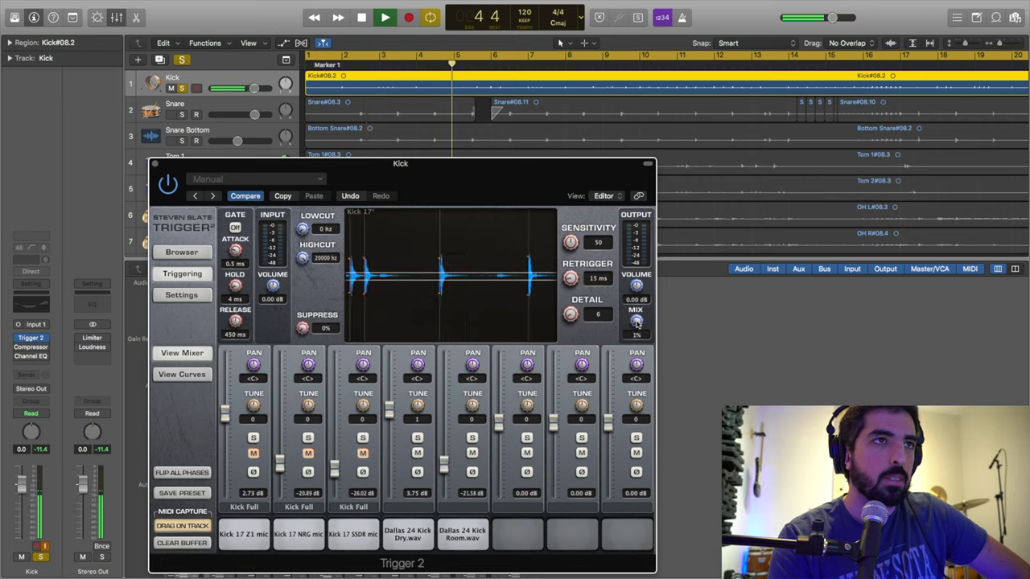
Restore the trigger mix to 100% and close the Trigger 2 window
left_click_drag(638, 325, 632, 258)
left_click_drag(616, 210, 618, 193)
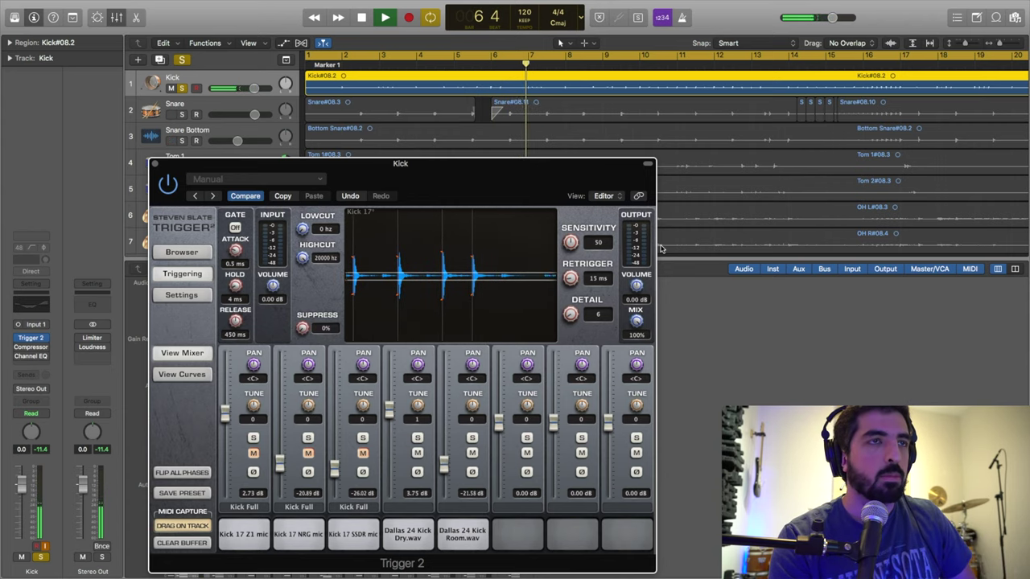
left_click_drag(472, 173, 610, 179)
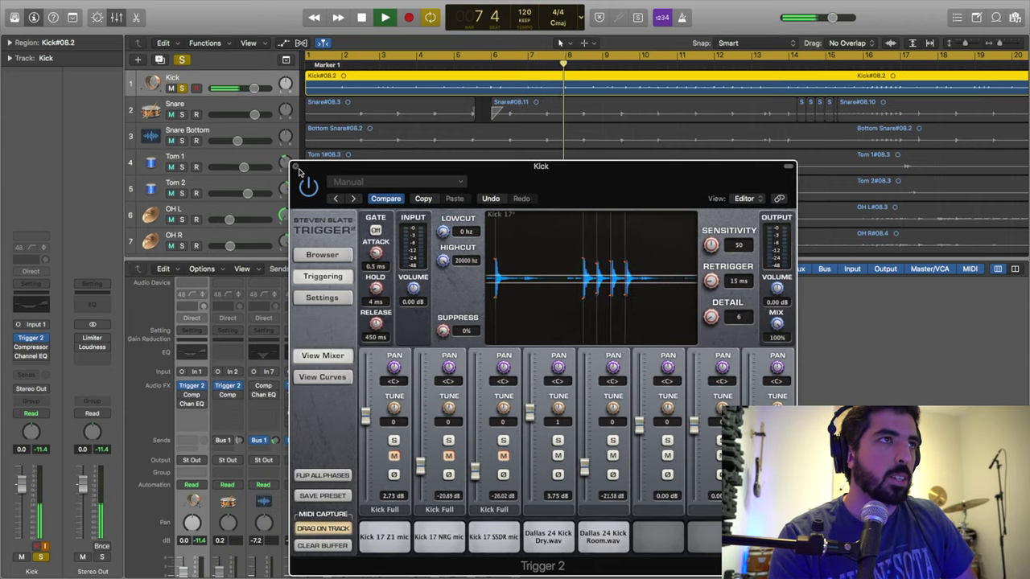
left_click(191, 386)
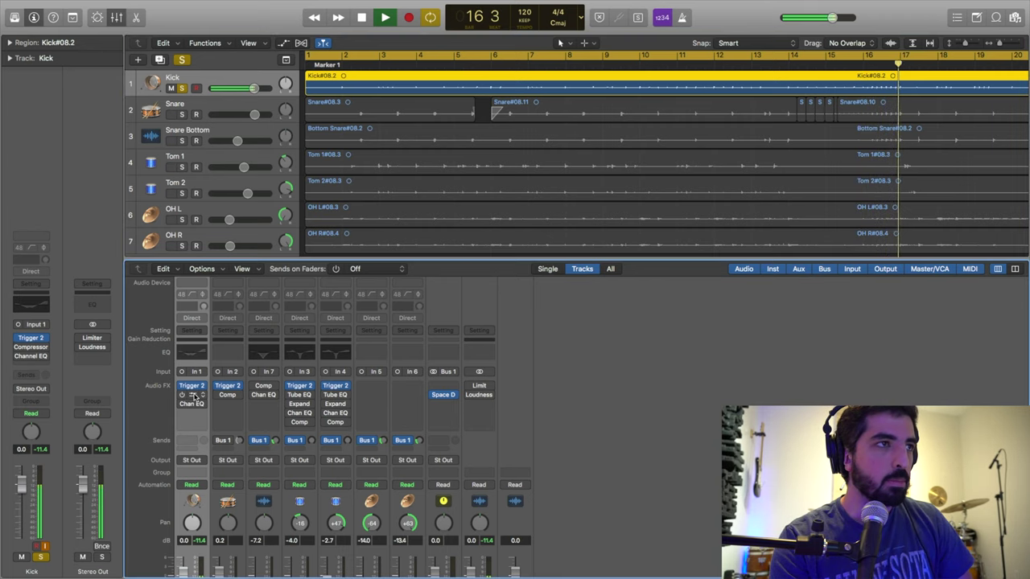
Activate the Kick's Vintage FET compressor, trim its make-up gain to about -0.5 dB, then close it
left_click(193, 396)
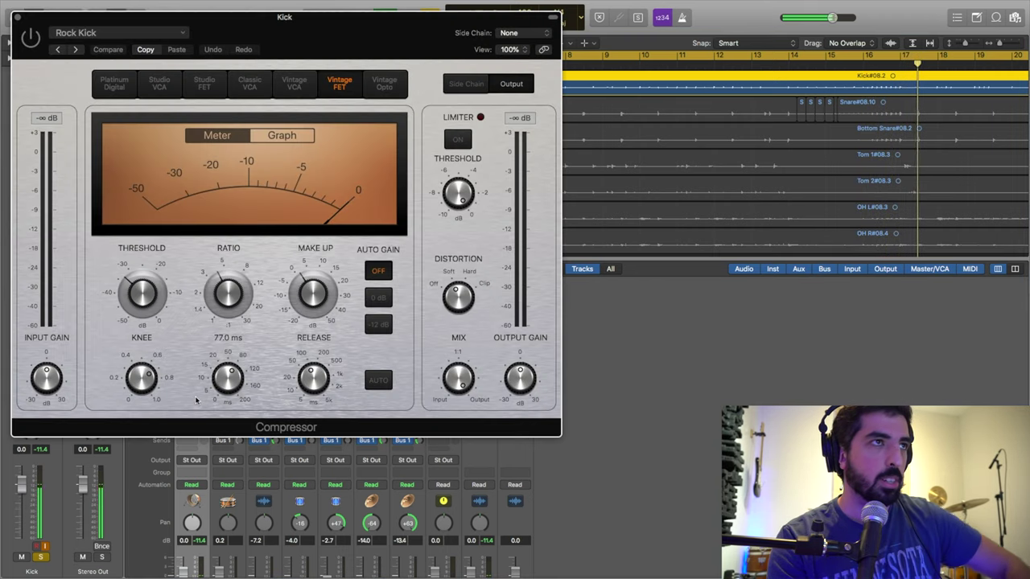
left_click(35, 41)
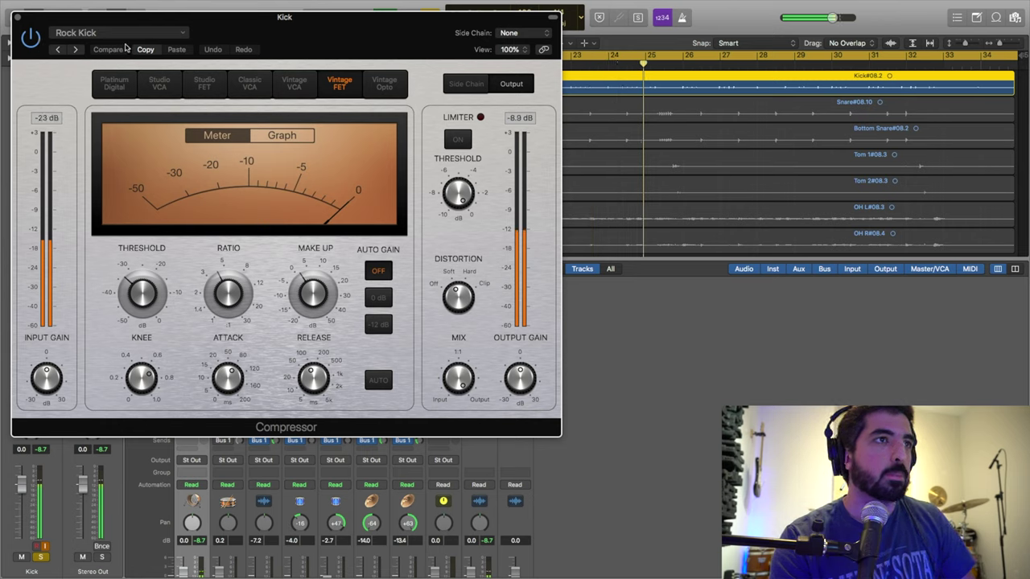
mouse_move(304, 299)
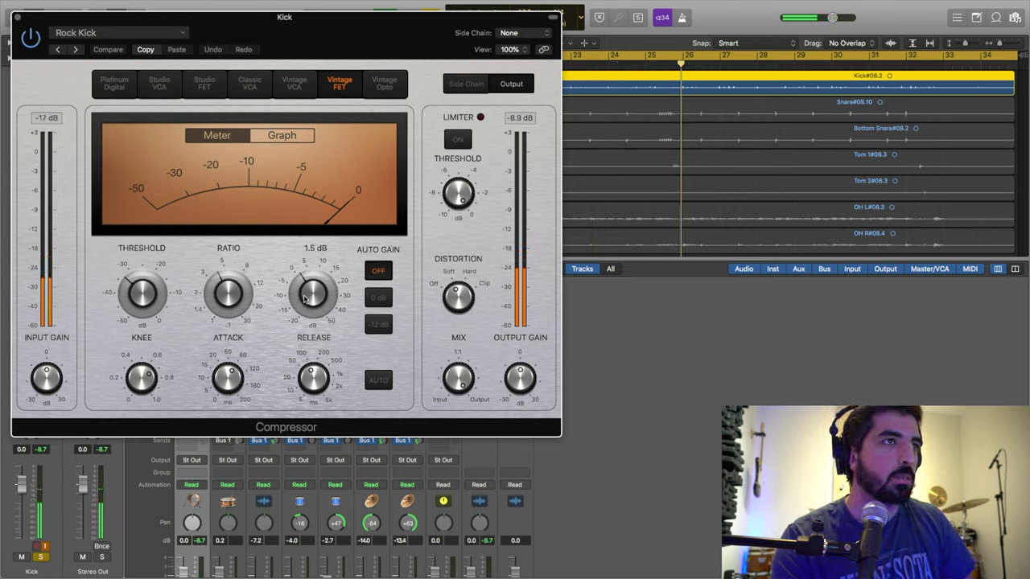
mouse_move(305, 299)
left_mouse_down()
mouse_move(304, 311)
mouse_move(299, 296)
left_mouse_up()
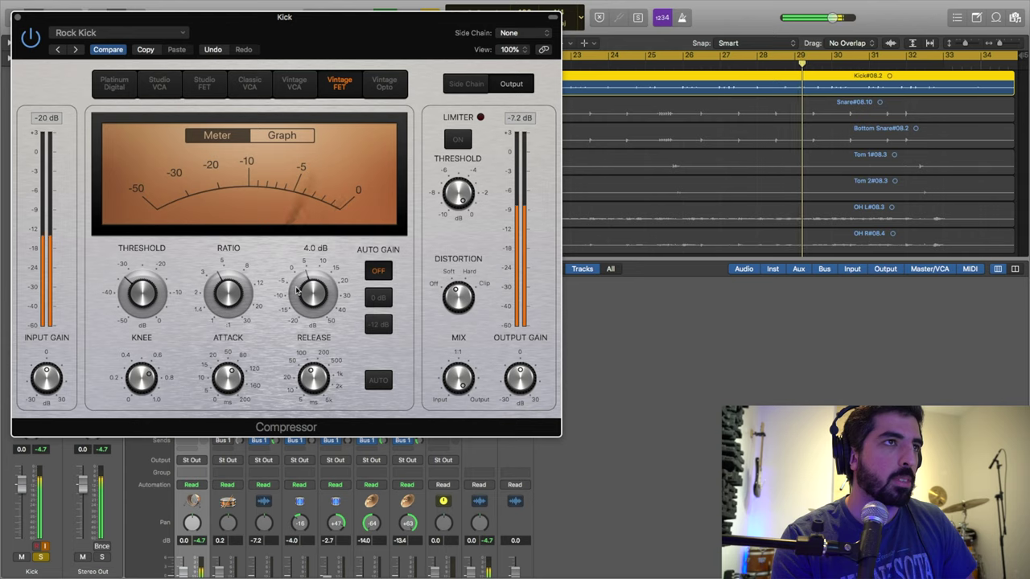
left_click_drag(297, 298, 298, 304)
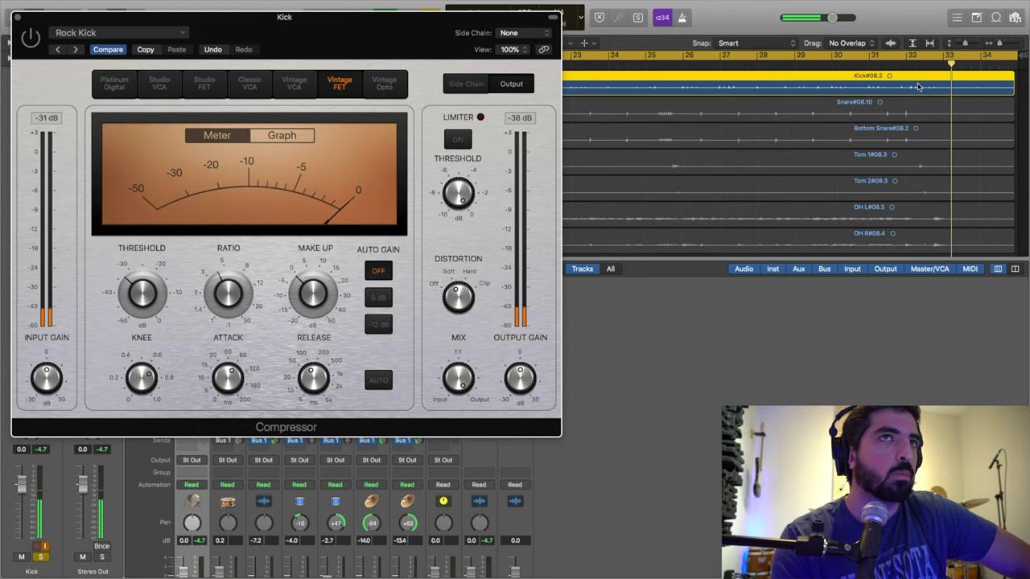
left_click(774, 67)
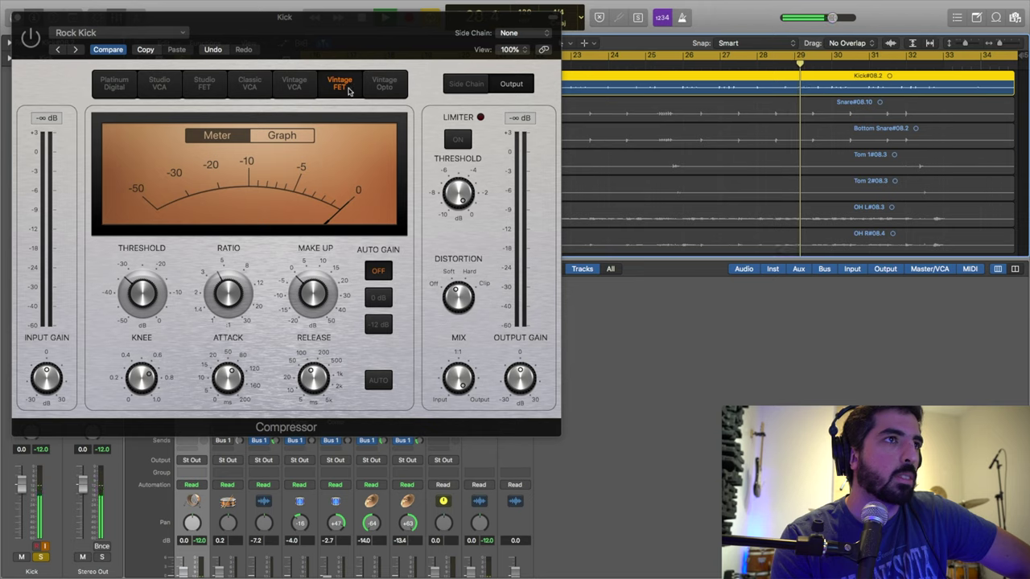
left_click(34, 42)
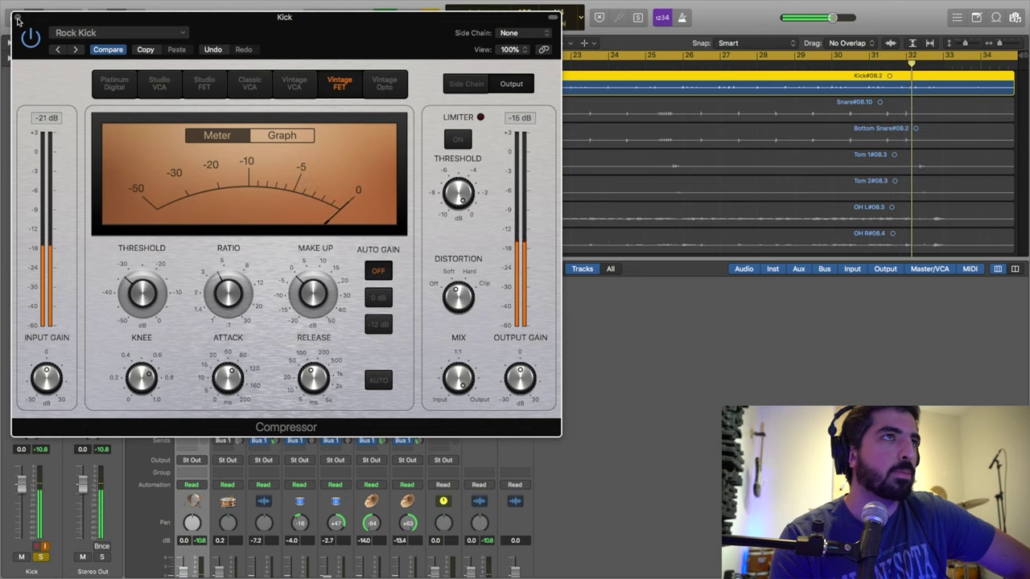
left_click(17, 17)
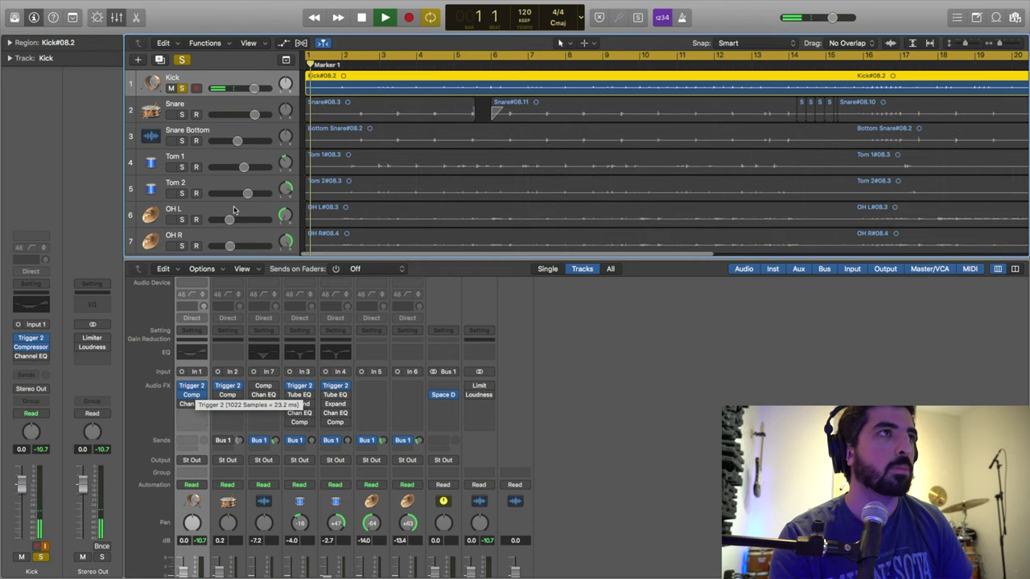
Switch the solo from the Kick track to the Snare track
left_click(183, 89)
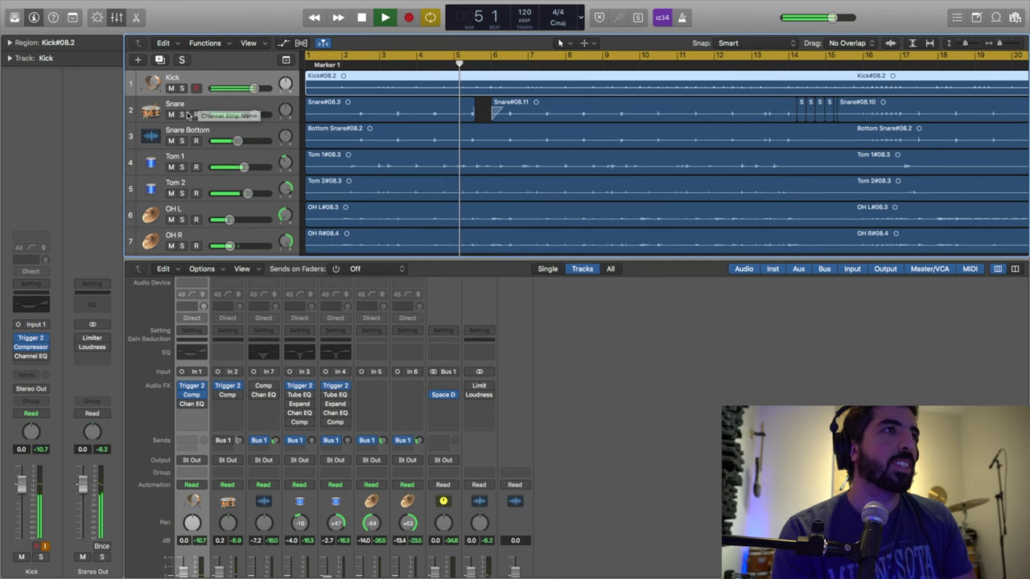
left_click(182, 114)
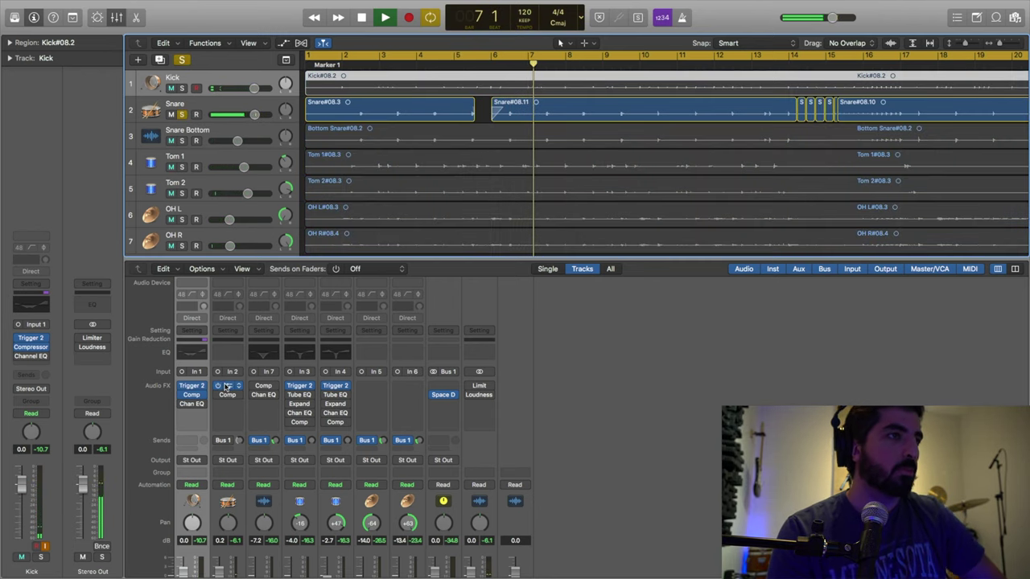
Open the Snare's Trigger 2, select the Ish Signature Dry.wav layer, and restart playback from bar 1
left_click(227, 387)
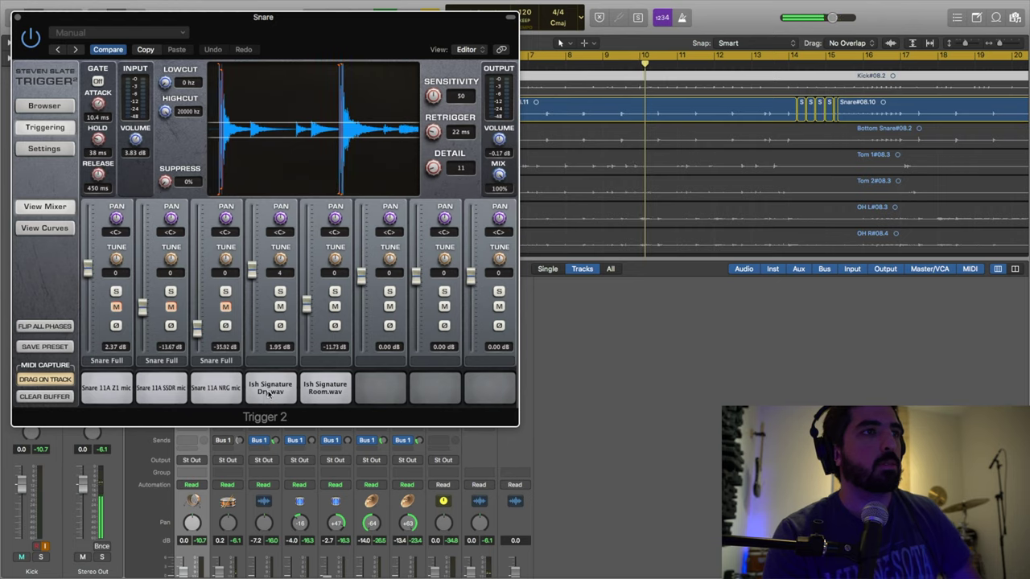
left_click(277, 391)
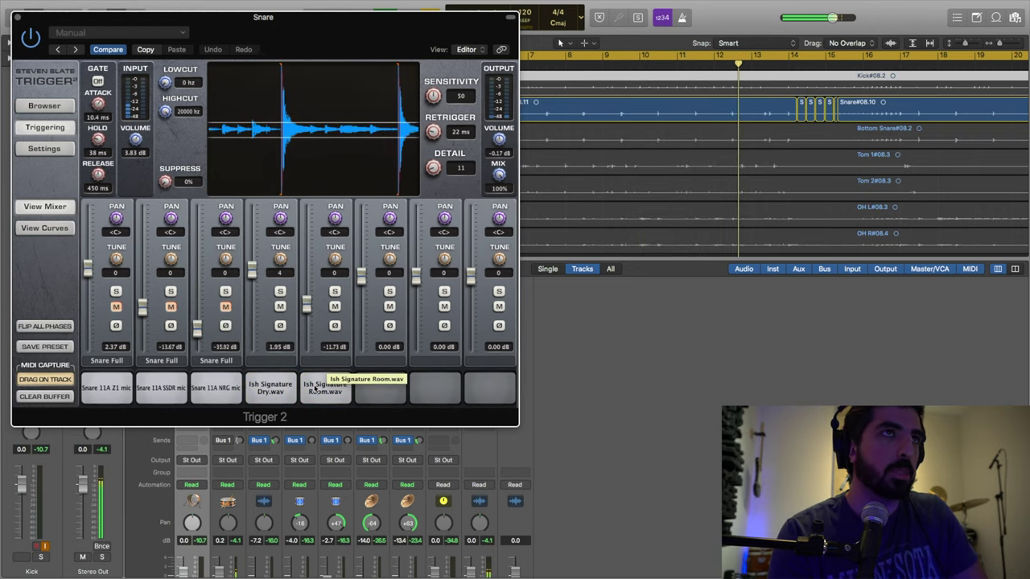
left_click_drag(350, 35, 347, 186)
left_click(362, 17)
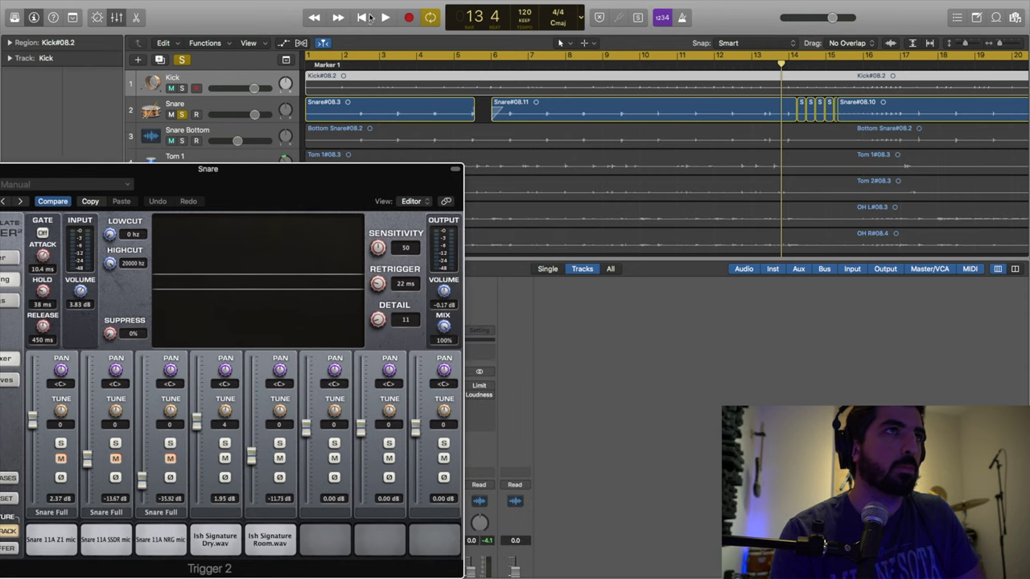
left_click(385, 17)
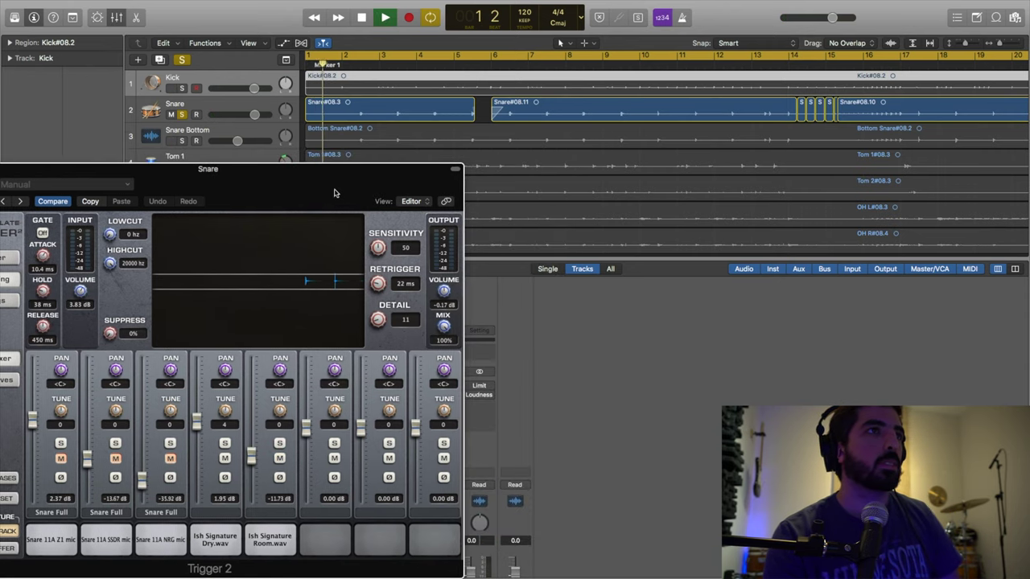
left_click_drag(335, 191, 427, 93)
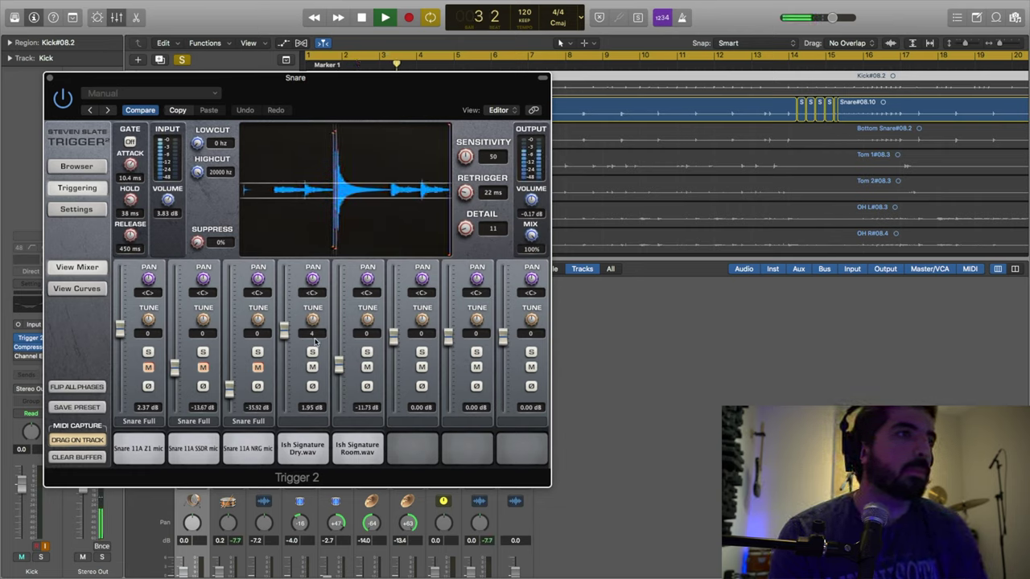
Test the Dry sample's tuning, lower the Room sample to about -14 dB, and close Trigger 2
left_click_drag(314, 324, 318, 363)
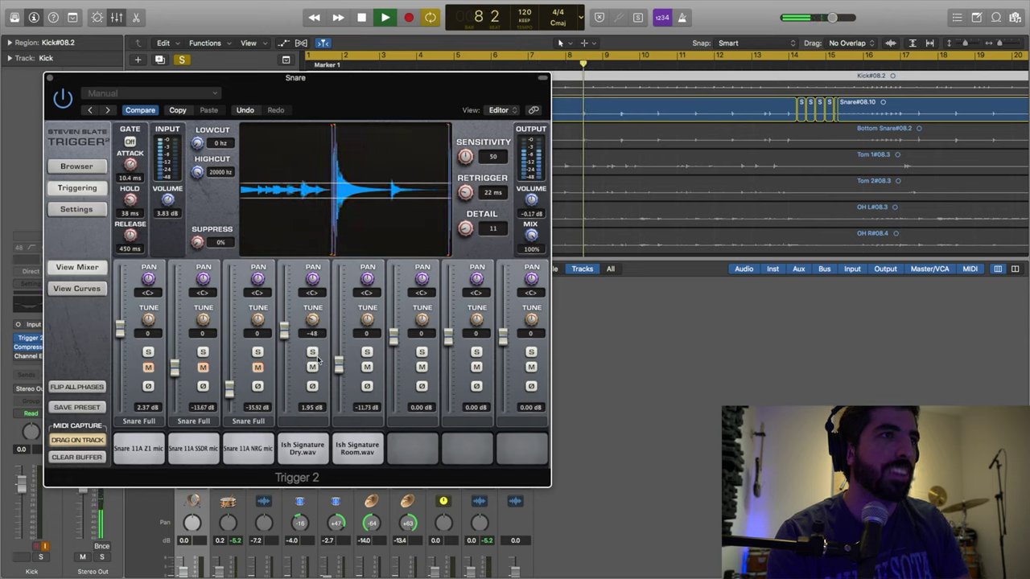
left_click_drag(318, 362, 318, 319)
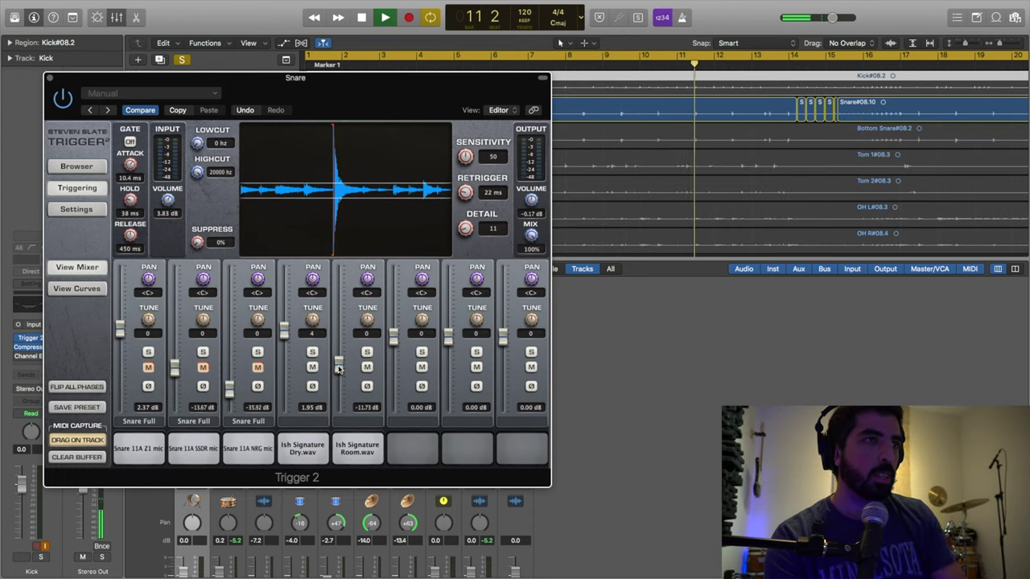
left_click_drag(340, 367, 339, 370)
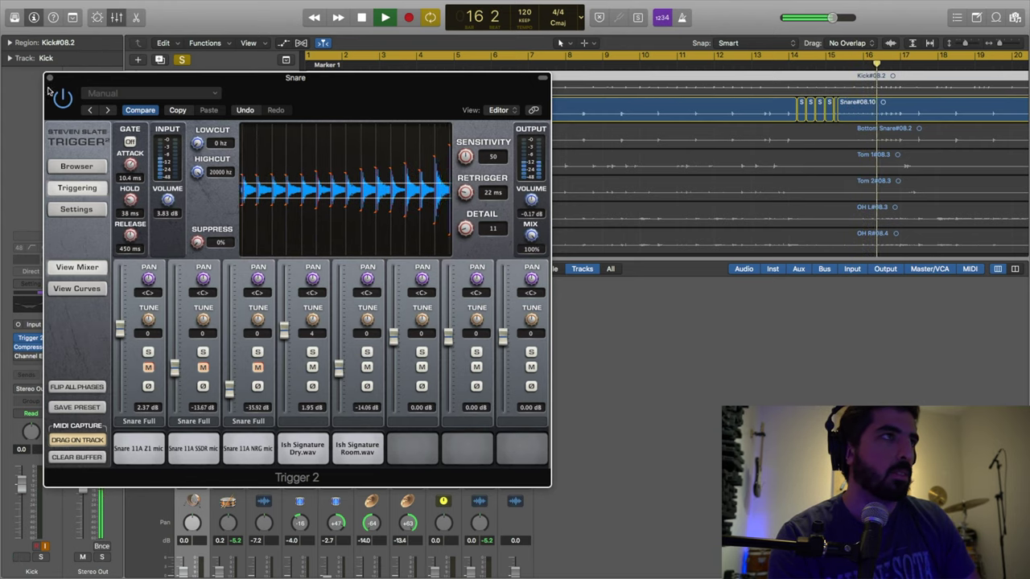
left_click(49, 78)
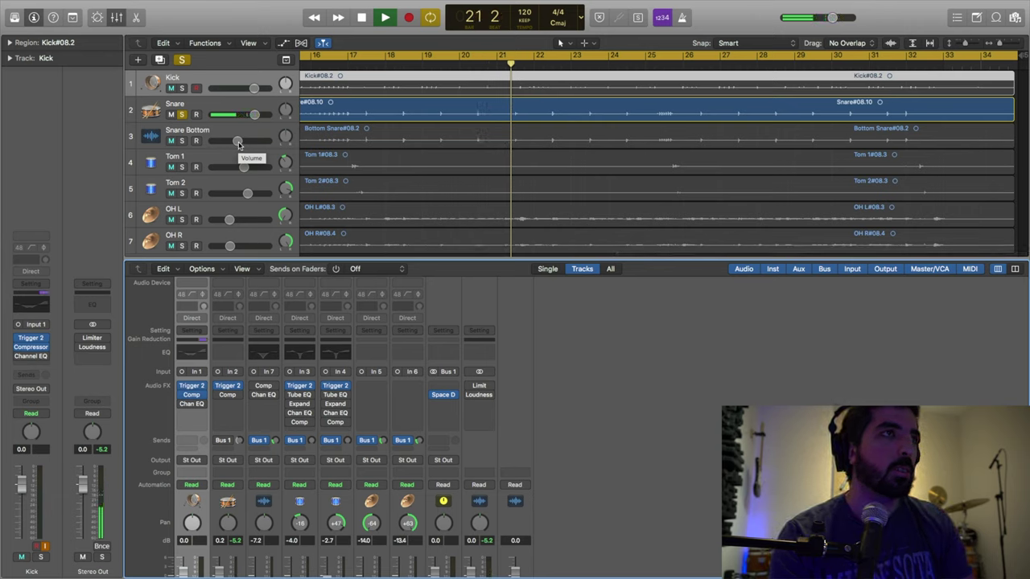
Balance the Snare Bottom volume against the Snare, settling its fader at about -7.6 dB
left_click(238, 142)
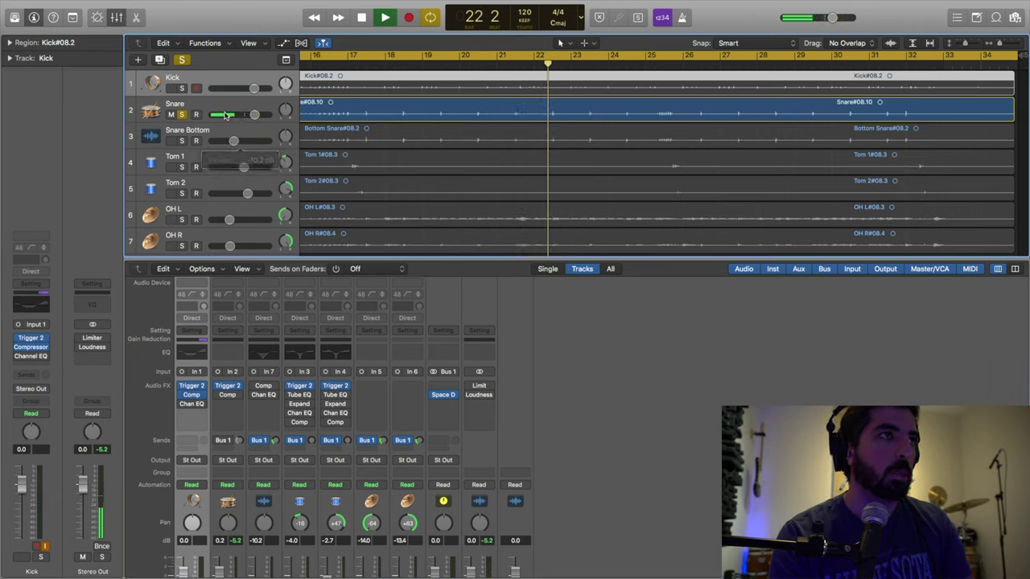
left_click(227, 109)
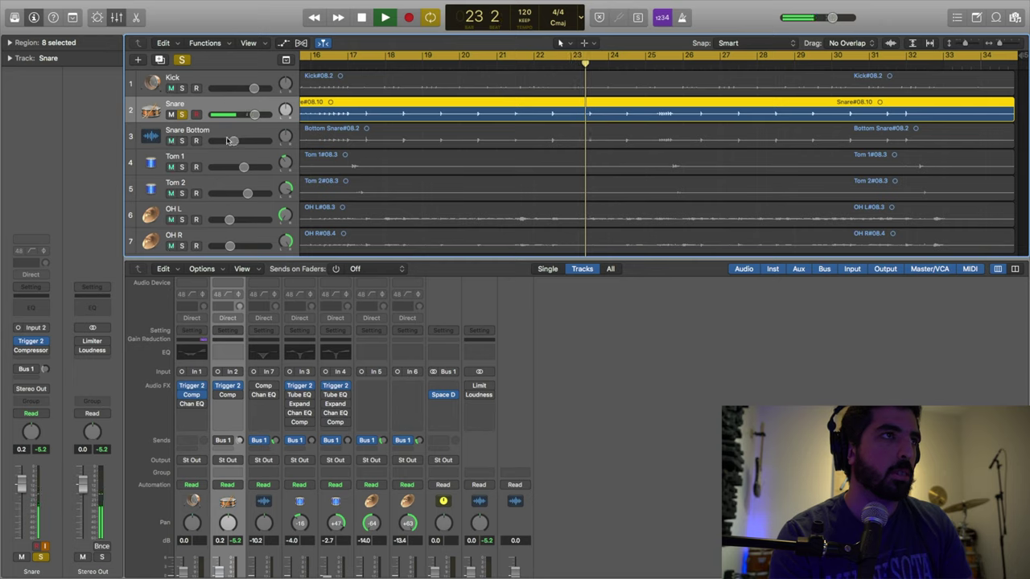
left_click_drag(233, 141, 241, 141)
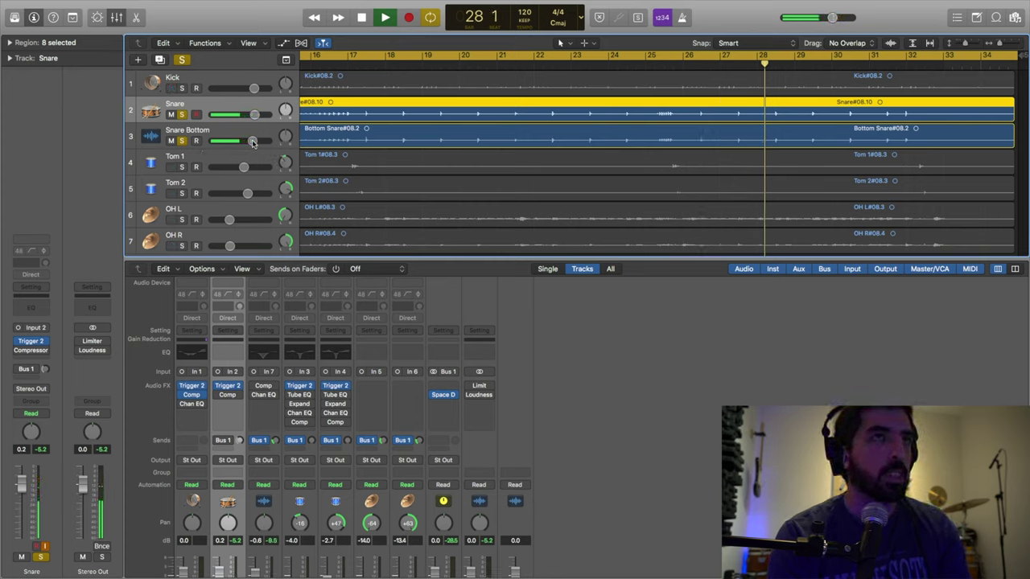
left_click_drag(252, 142, 250, 141)
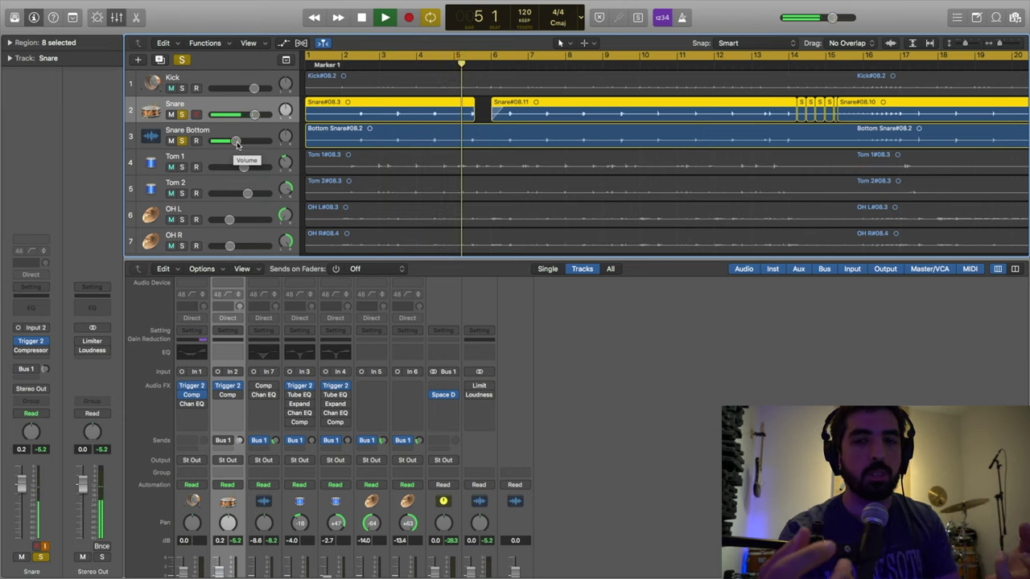
left_click_drag(230, 149, 238, 144)
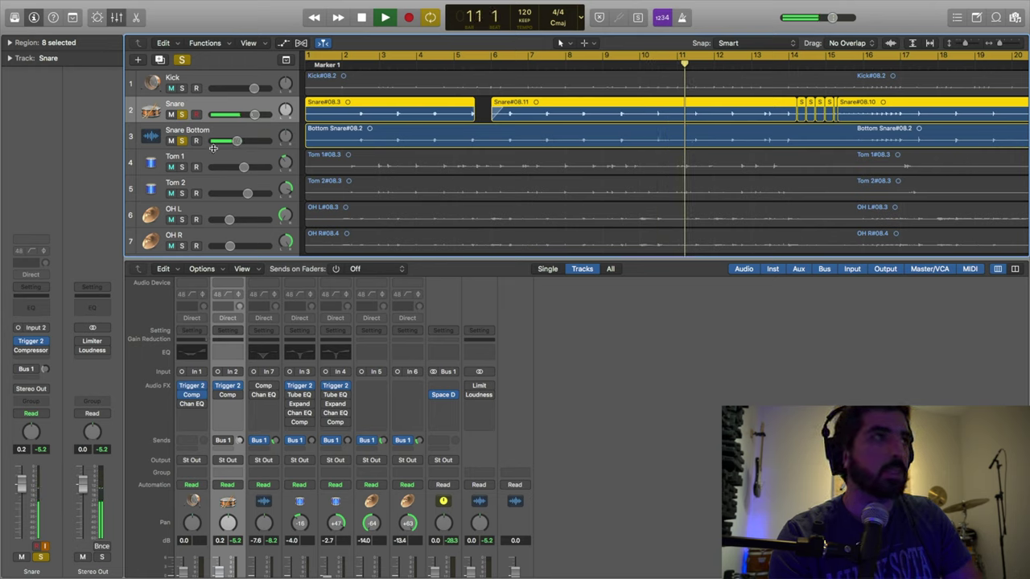
Mute the Snare, switch on the Snare Bottom compressor, and open it to check its Vintage FET settings
left_click(194, 133)
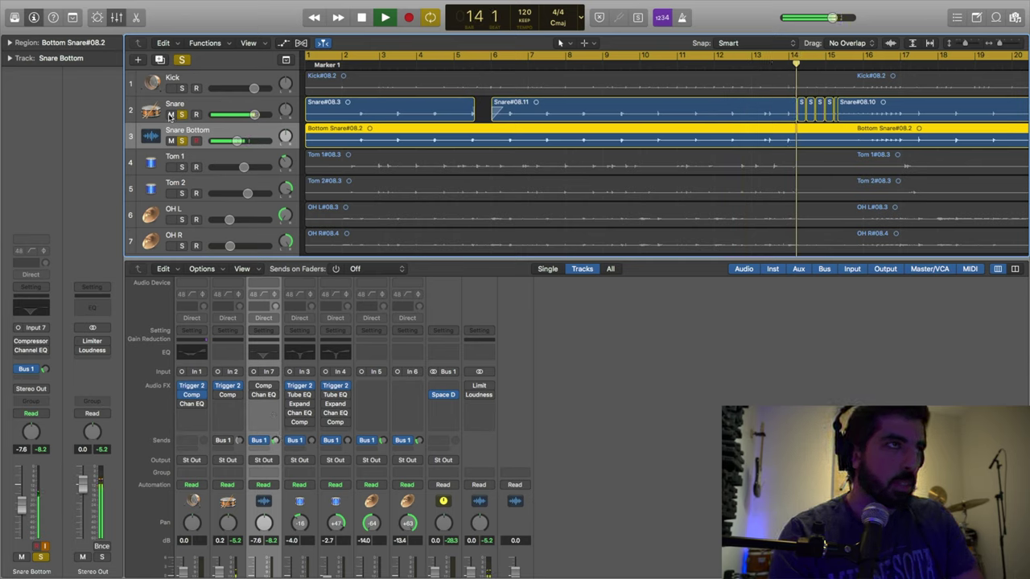
left_click(170, 114)
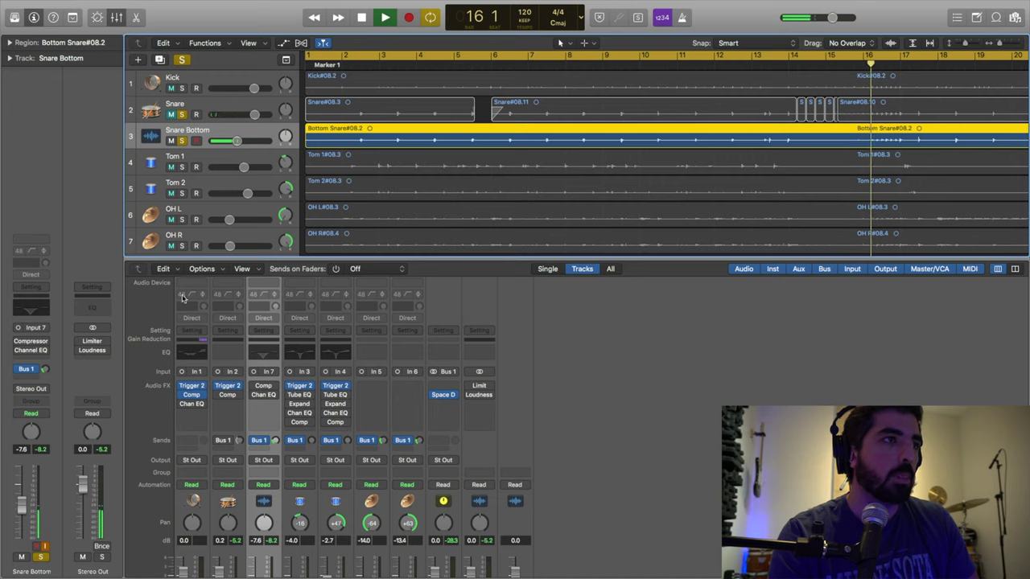
left_click(254, 388)
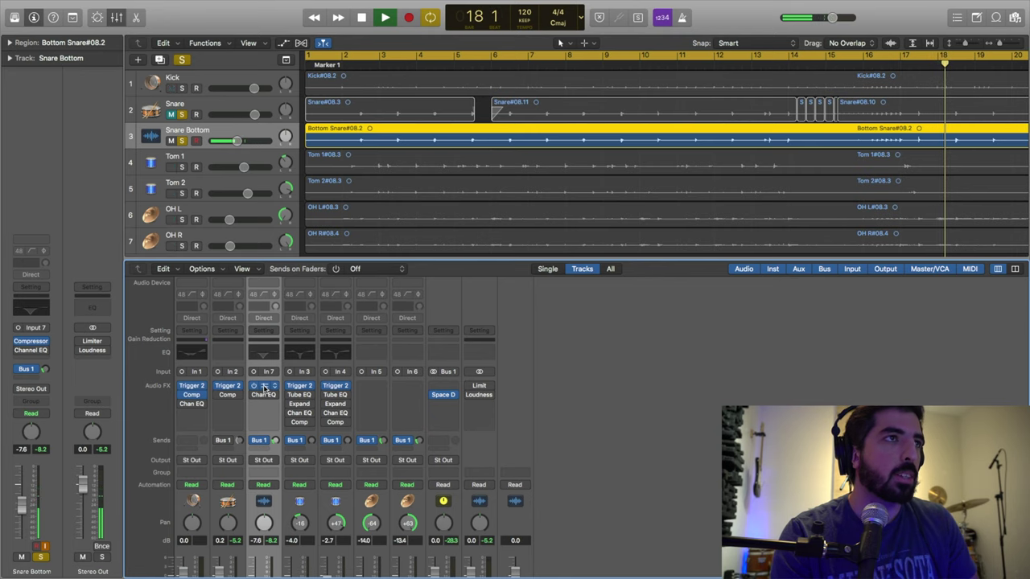
left_click(264, 388)
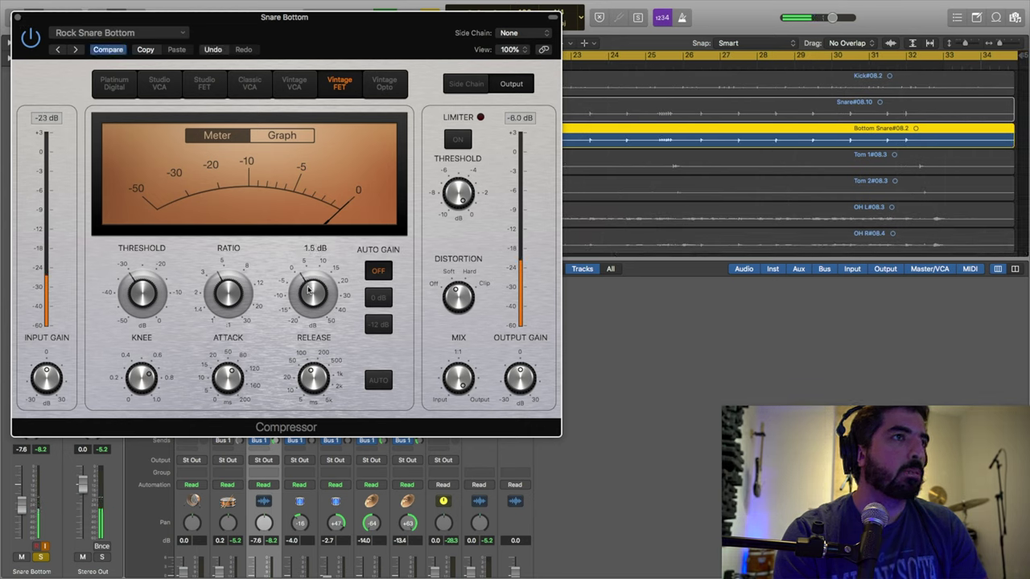
Open the Snare Bottom Channel EQ and reset it to the factory default curve
left_click(16, 16)
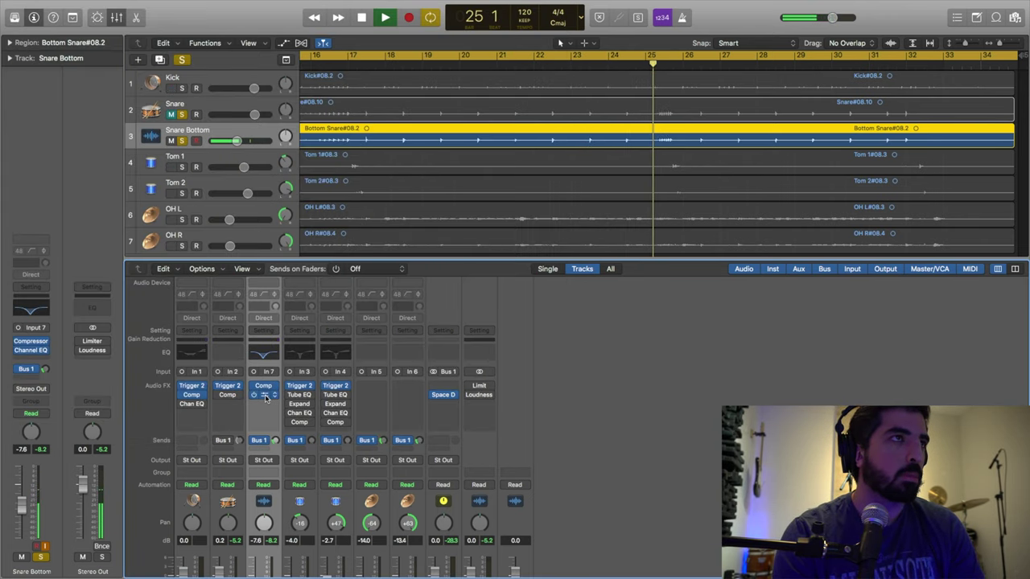
left_click(264, 396)
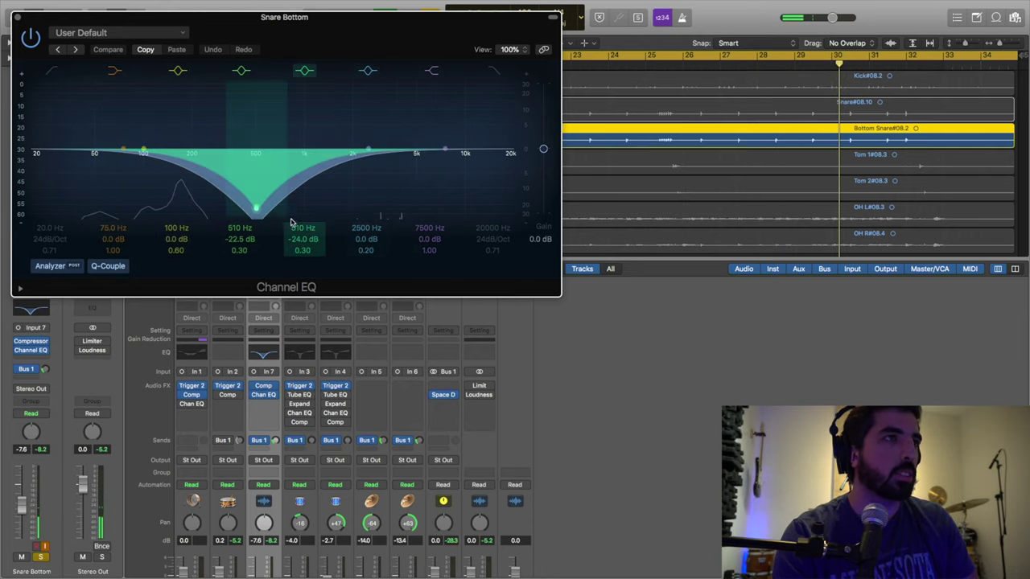
mouse_move(257, 209)
left_mouse_down()
mouse_move(259, 143)
mouse_move(256, 207)
left_mouse_up()
left_click(134, 33)
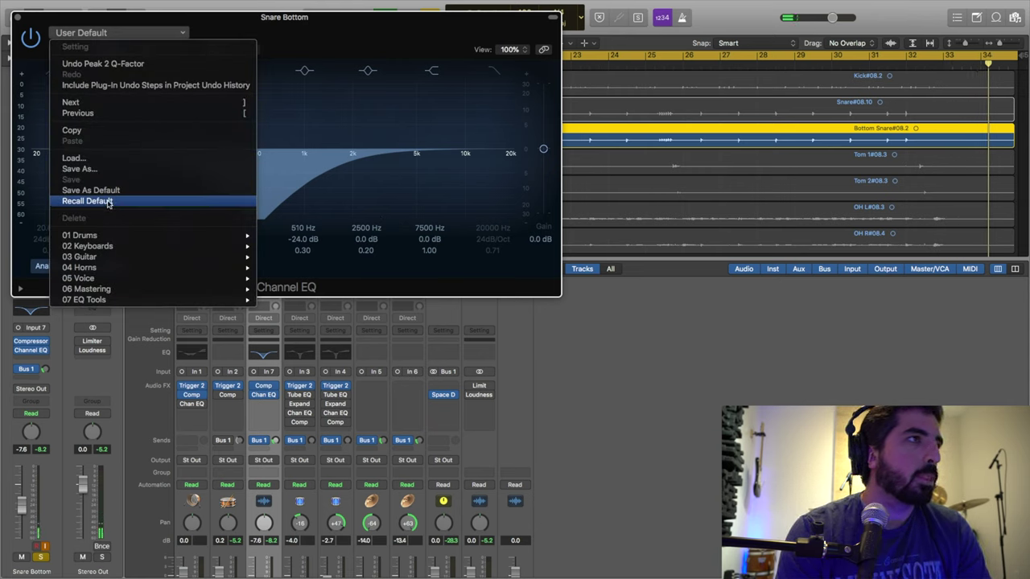
left_click(114, 202)
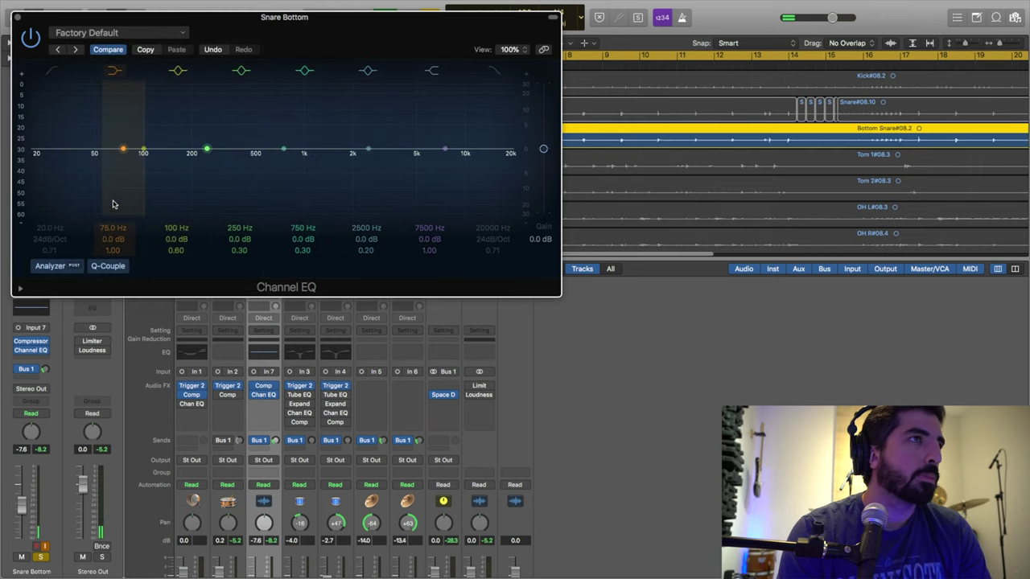
Cut two mid bands by -24 dB around 480-490 Hz and close the EQ
left_click_drag(283, 151, 254, 208)
left_click_drag(208, 149, 257, 228)
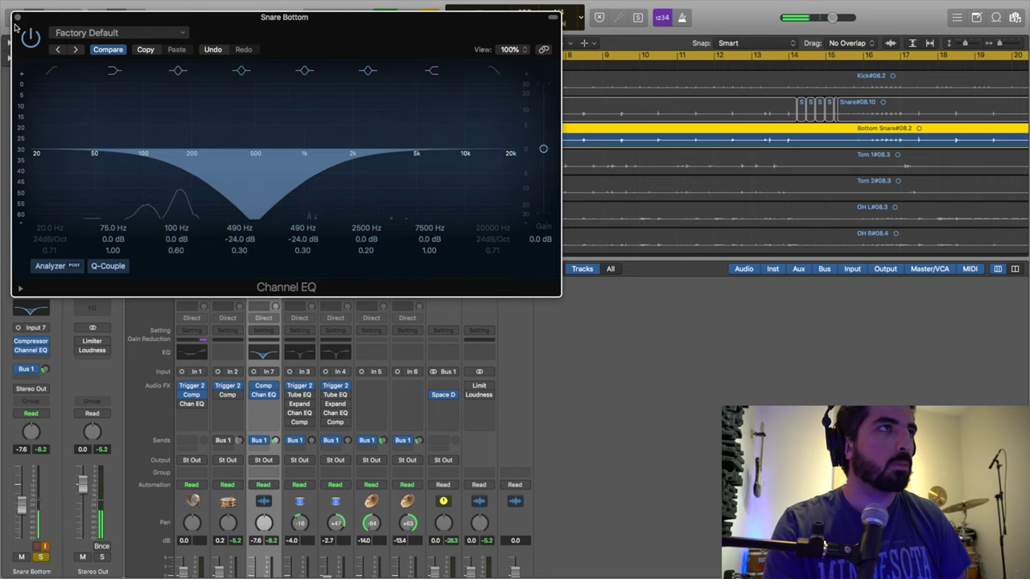
left_click(16, 17)
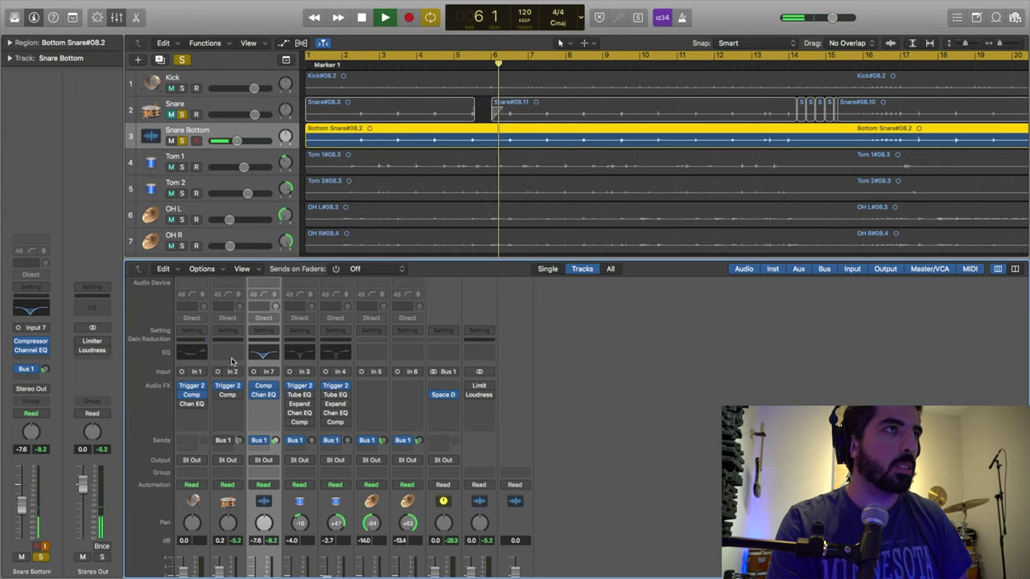
Unmute the Snare, clear all solos, and solo Tom 1 and Tom 2 together
left_click(171, 114)
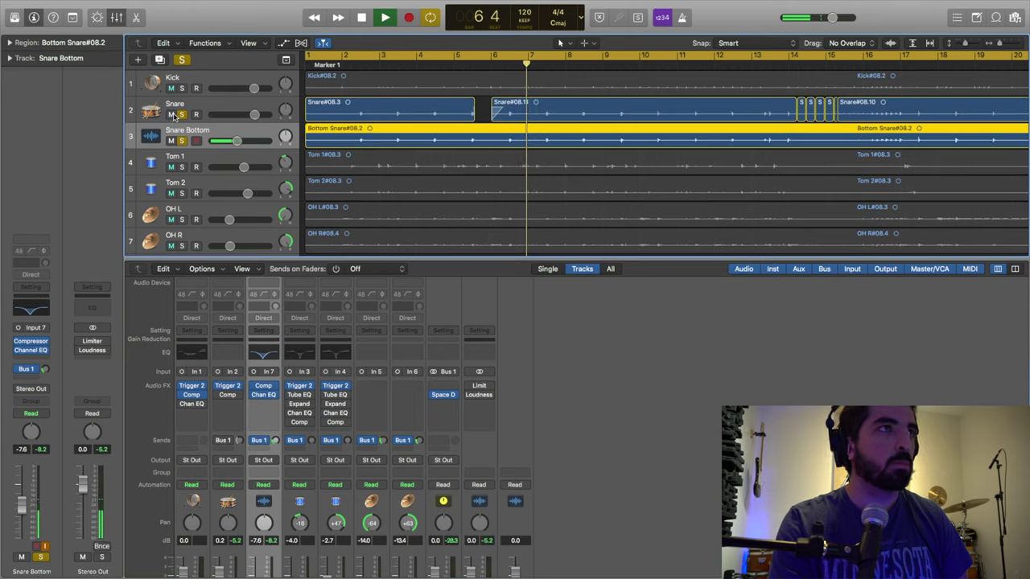
left_click(182, 61)
left_click(184, 161)
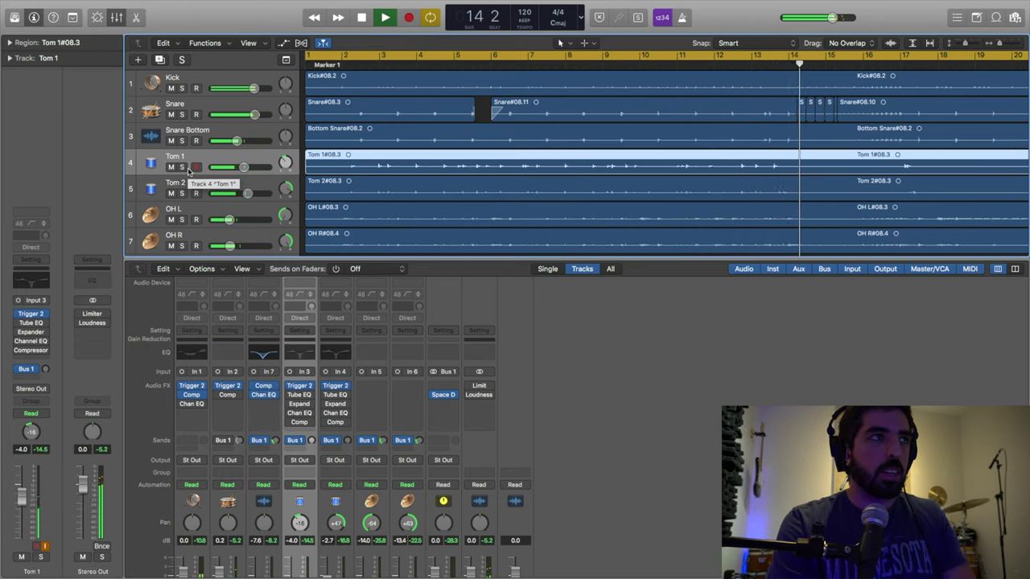
left_click(183, 167)
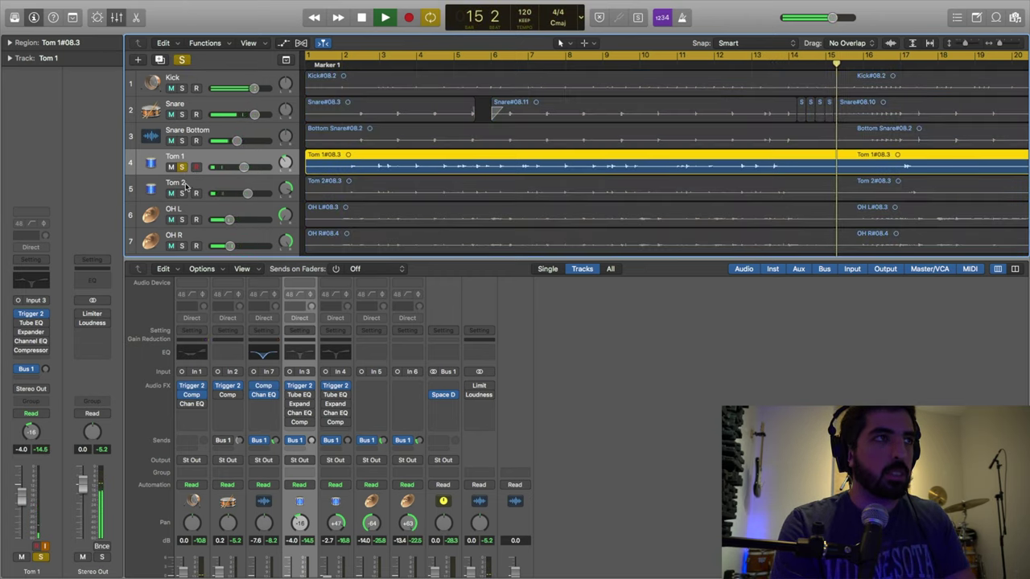
left_click(182, 193)
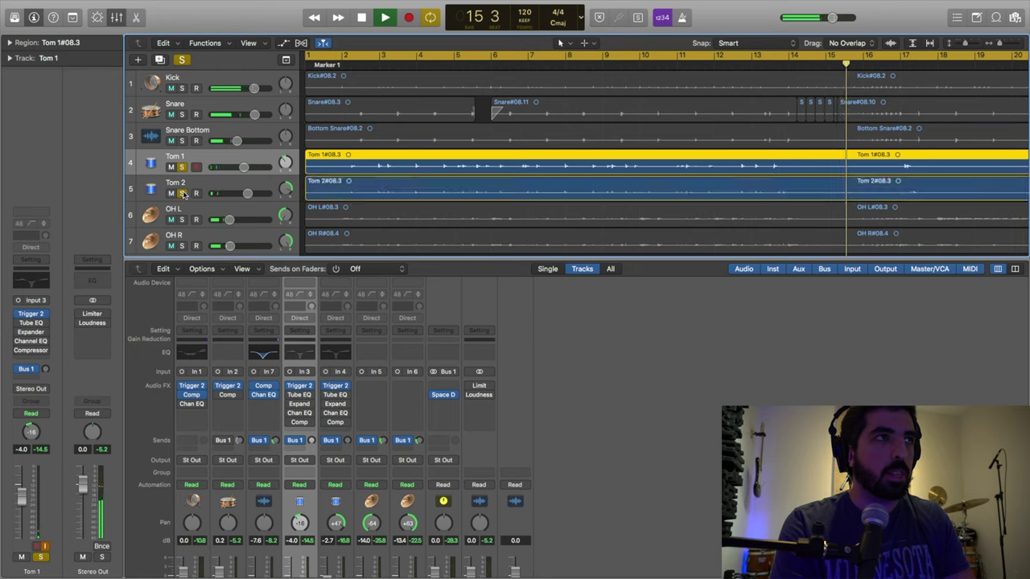
Review Tom 1's Trigger settings and its Pearl 13" Tom Dry sample, then close them
left_click(300, 386)
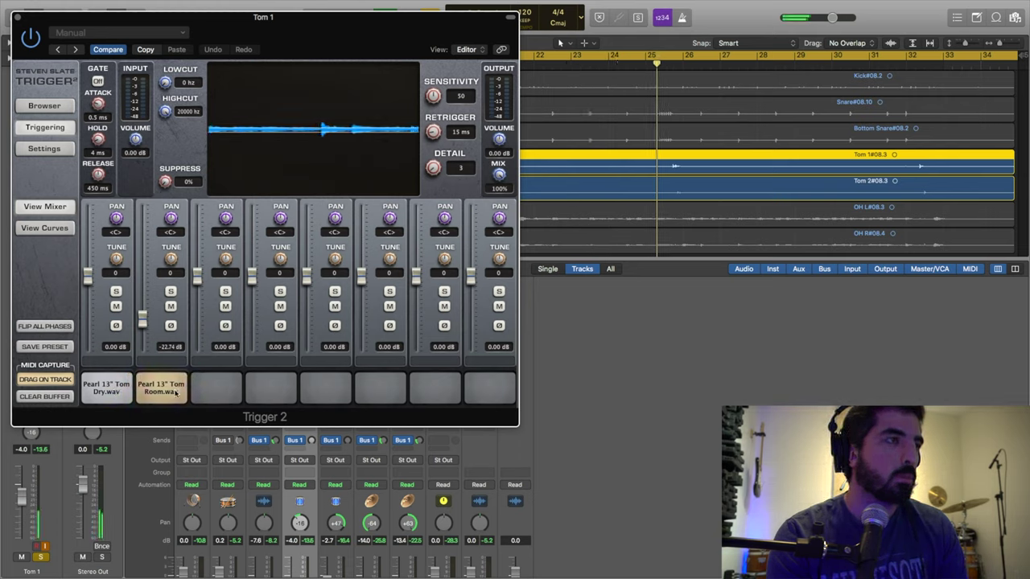
left_click(115, 397)
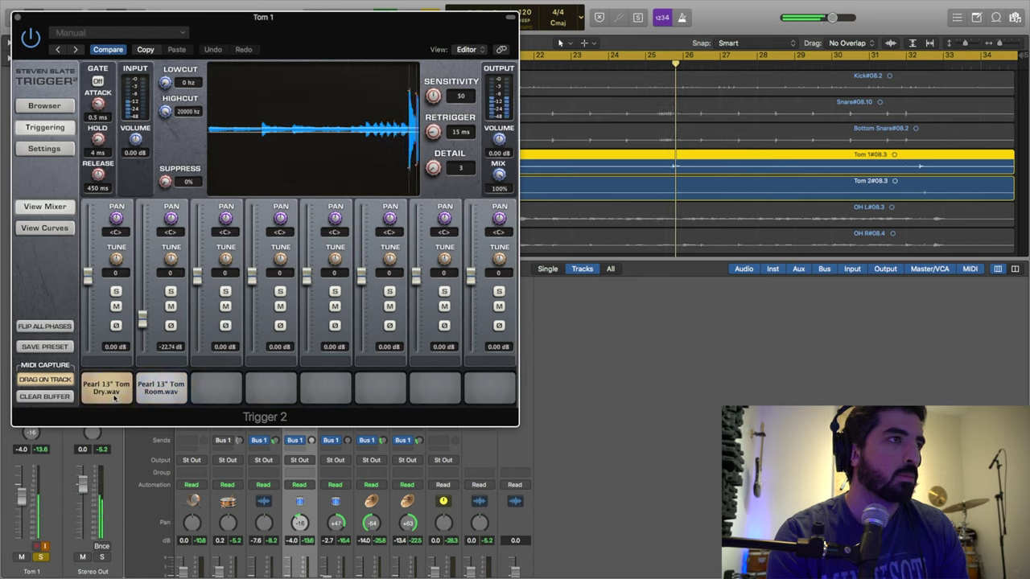
left_click(18, 16)
Raise Tom 1's Vintage FET compressor gain from 2.0 to 2.5 dB
left_click(302, 412)
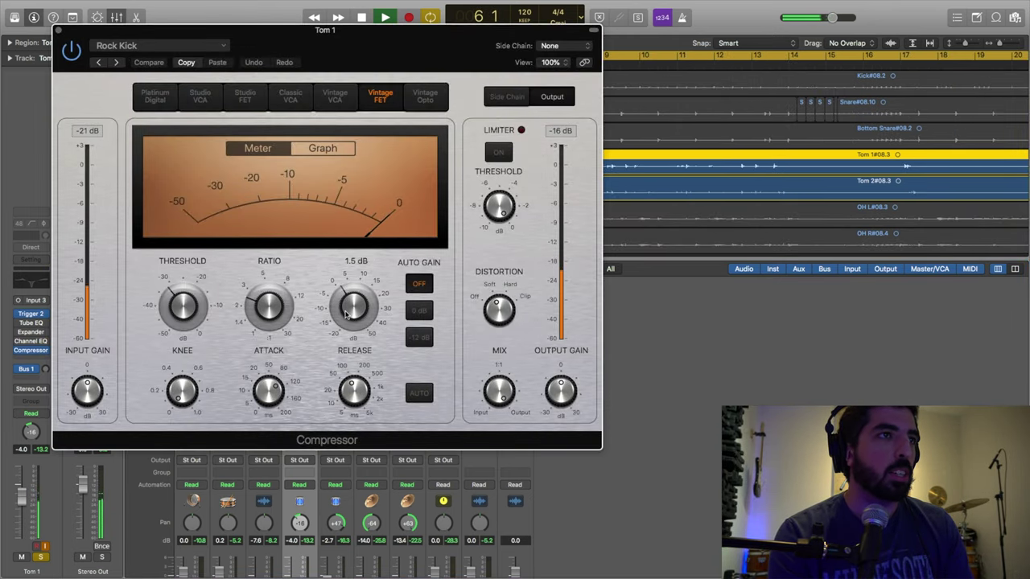
left_click_drag(347, 316, 347, 314)
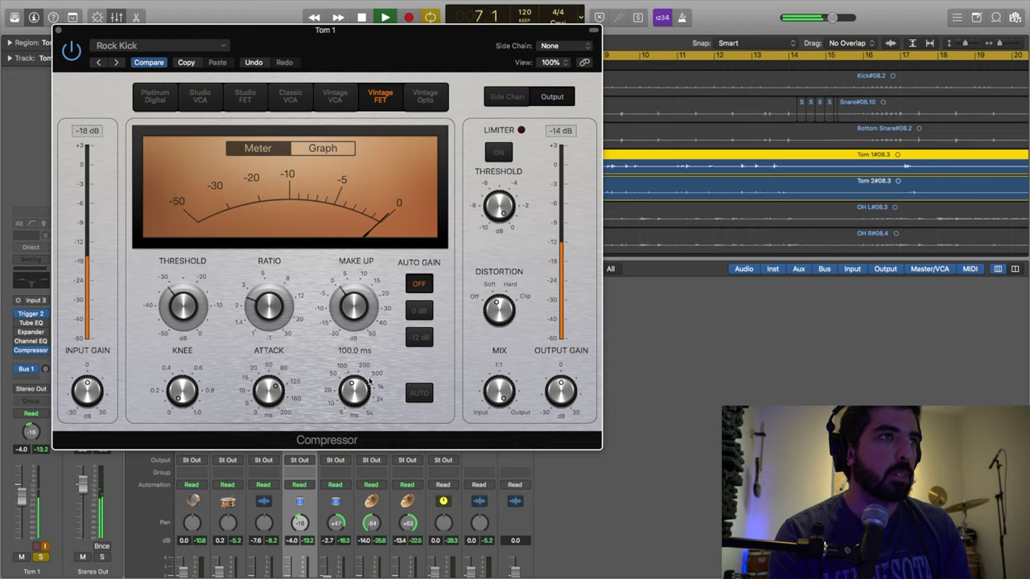
mouse_move(355, 314)
left_mouse_down()
mouse_move(350, 299)
mouse_move(349, 318)
left_mouse_up()
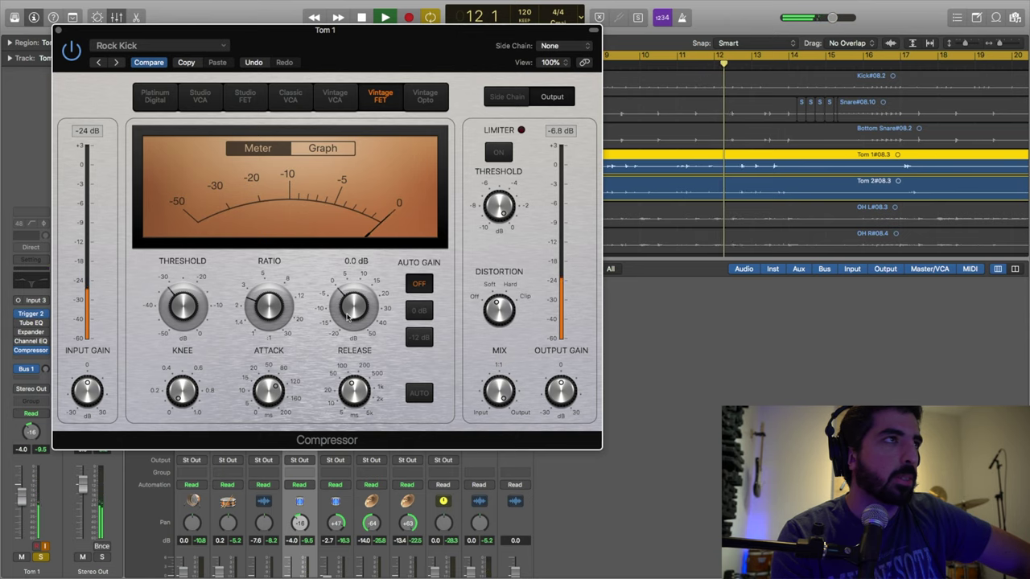
Close Tom 1's compressor, open Tom 2's, and move the playhead to bar 9
left_click(58, 31)
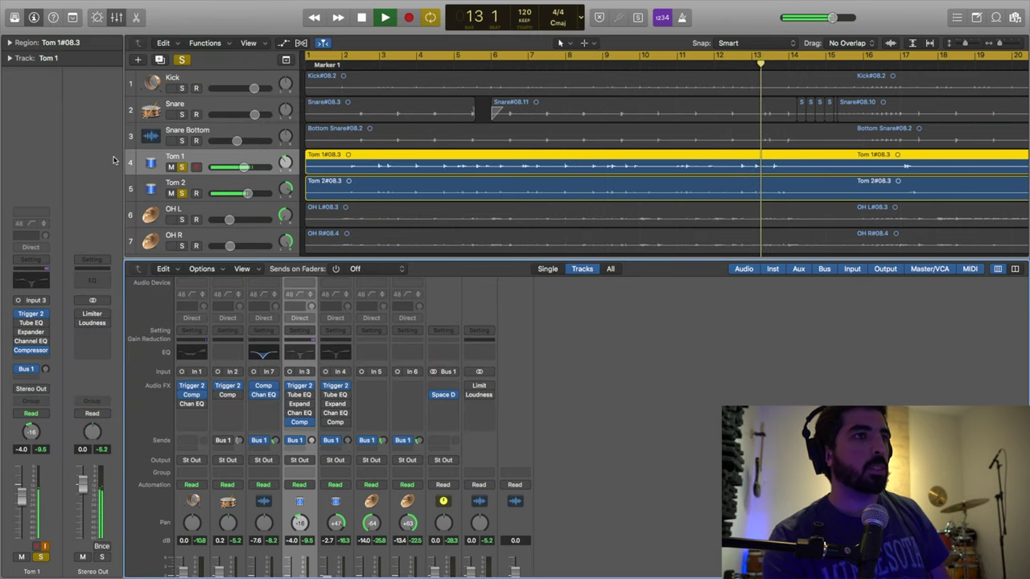
left_click(335, 422)
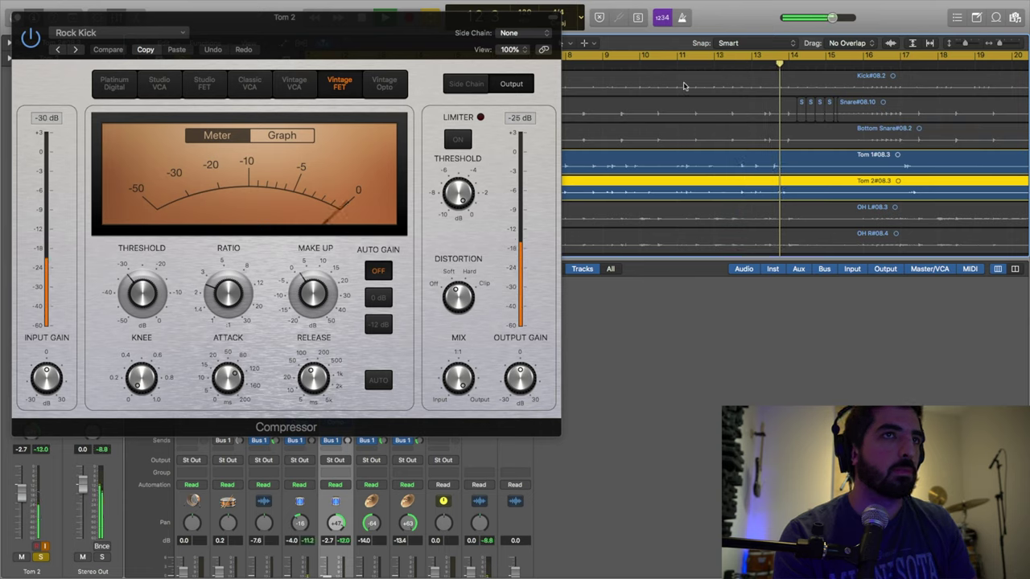
left_click(597, 66)
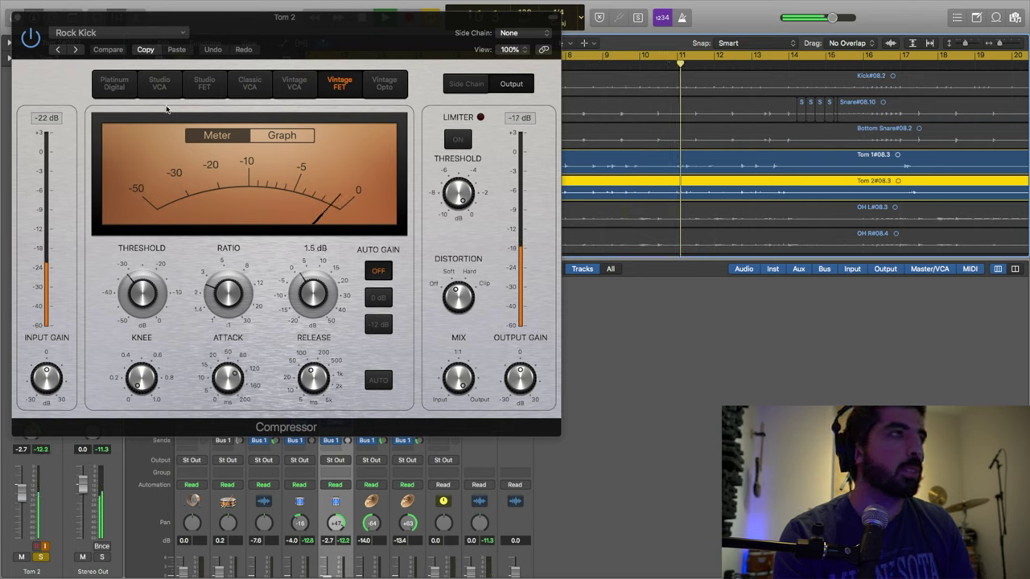
Close Tom 2's compressor and start playback from bar 6
left_click(16, 18)
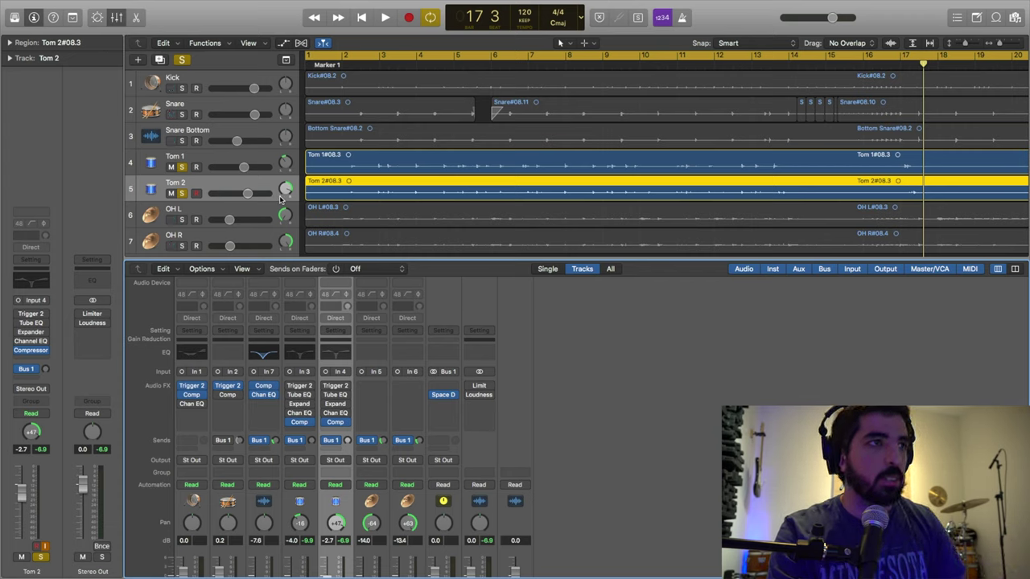
left_click(519, 65)
key("space")
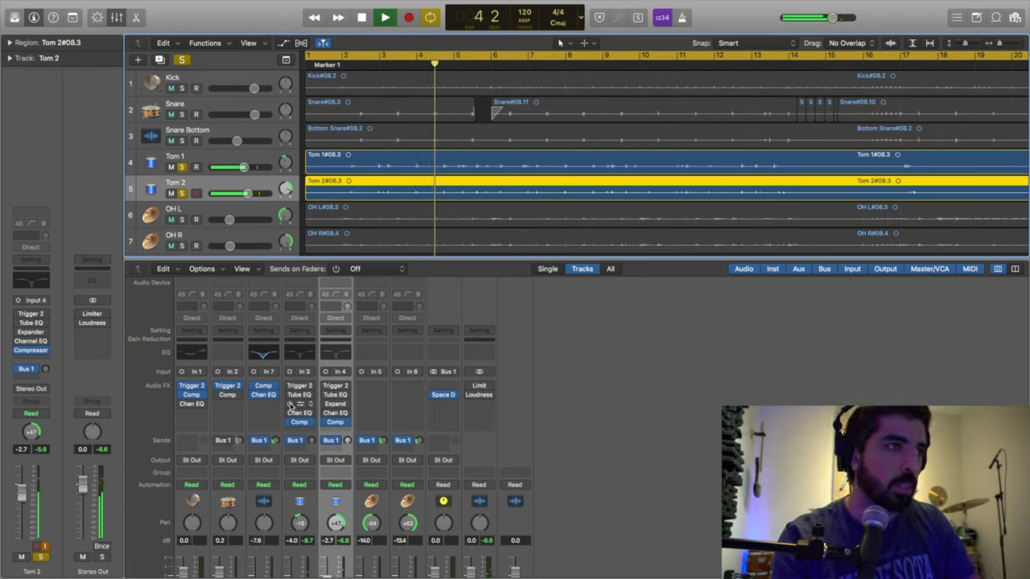
Enable the Tube EQ, Expander and Channel EQ on both tom strips
left_click(290, 395)
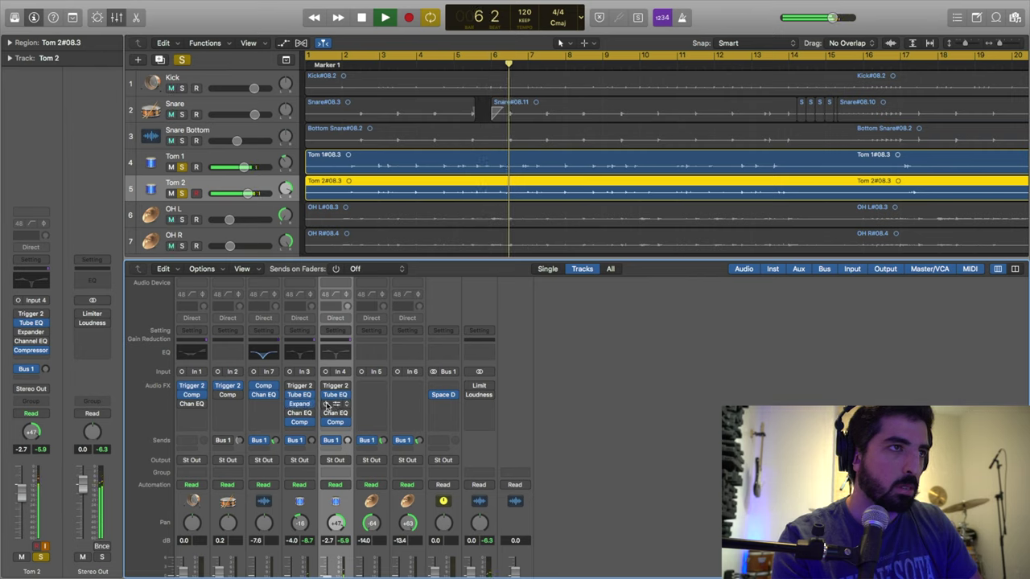
left_click(290, 413)
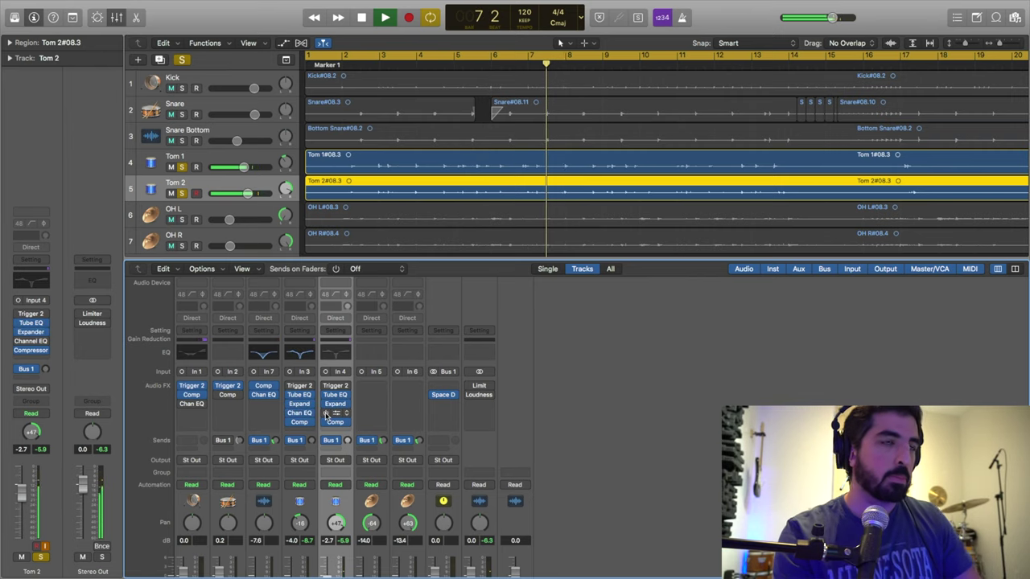
left_click(326, 413)
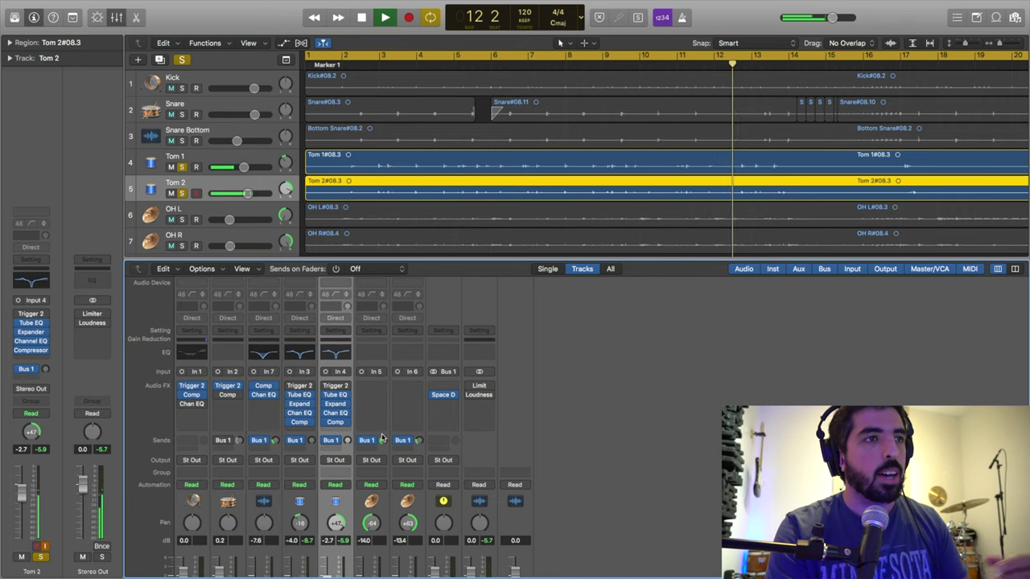
scroll(354, 455, "down", 3)
scroll(381, 435, "down", 2)
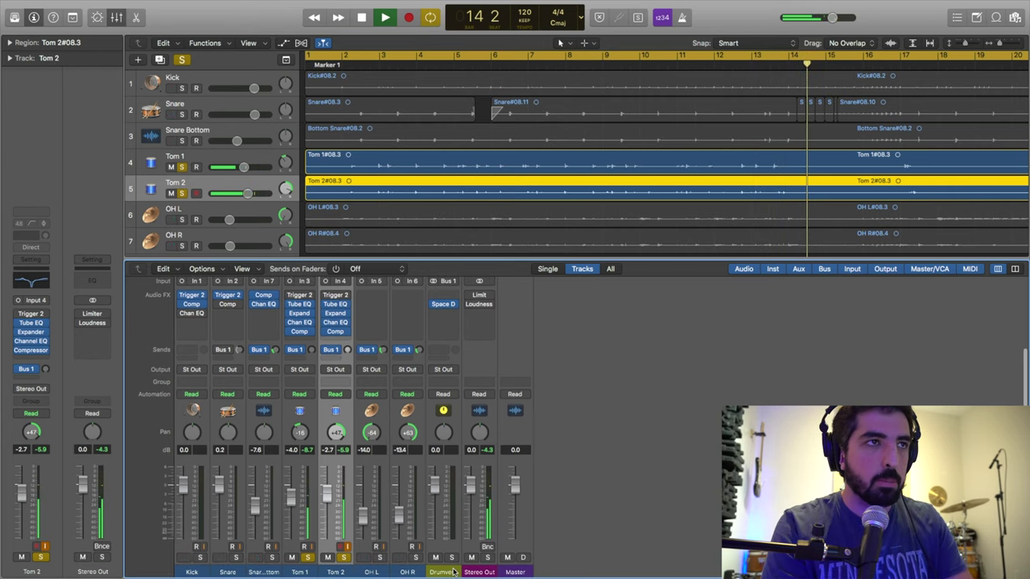
scroll(455, 552, "up", 1)
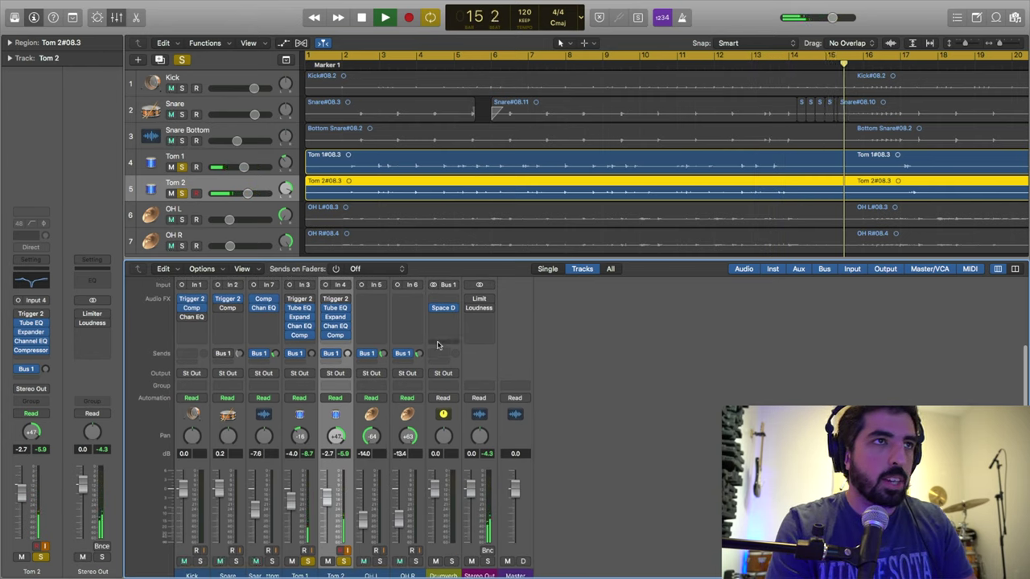
Check the Drumverb reverb settings and enable the Snare's Bus 1 send
left_click(442, 309)
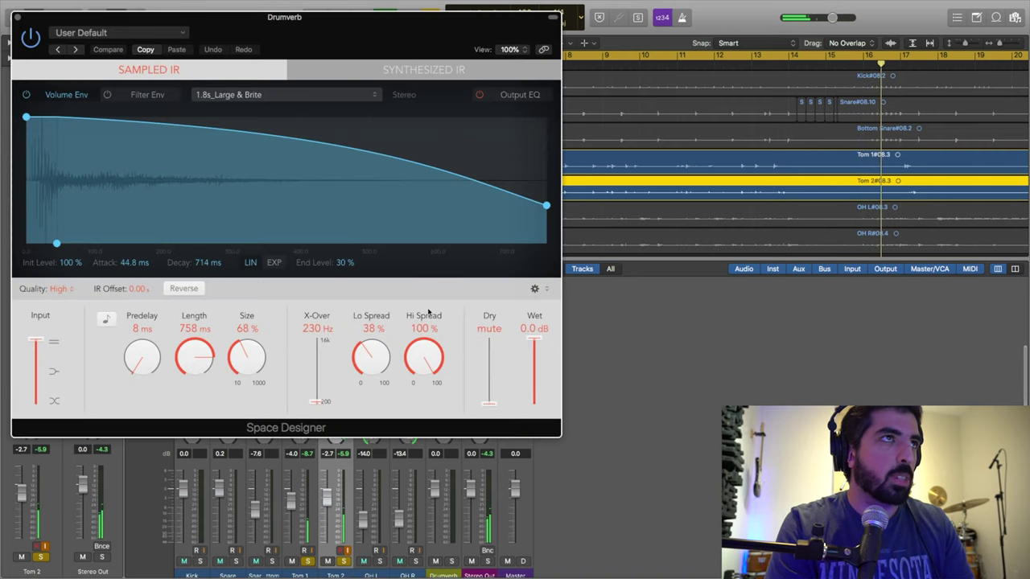
left_click(16, 17)
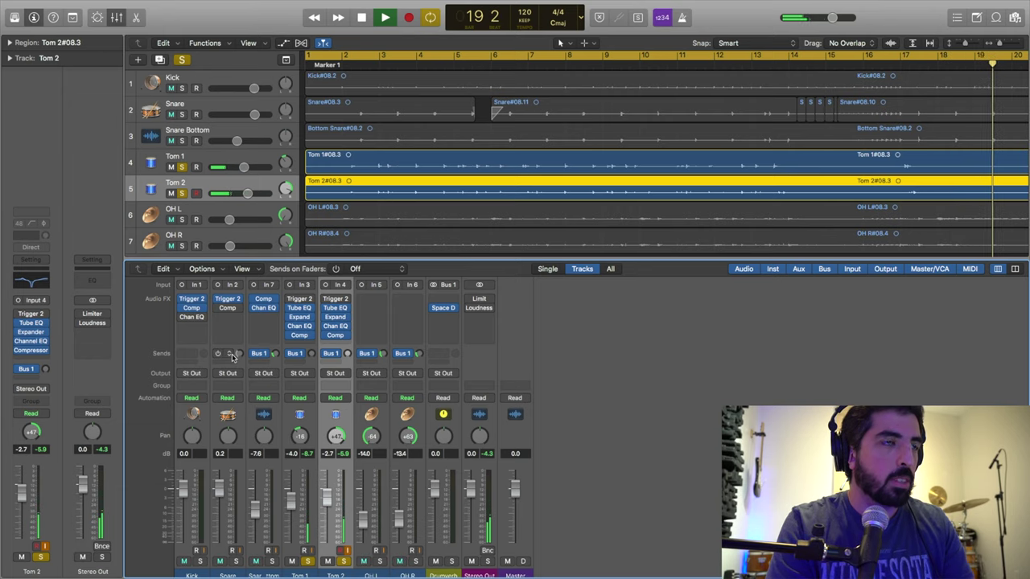
left_click(218, 354)
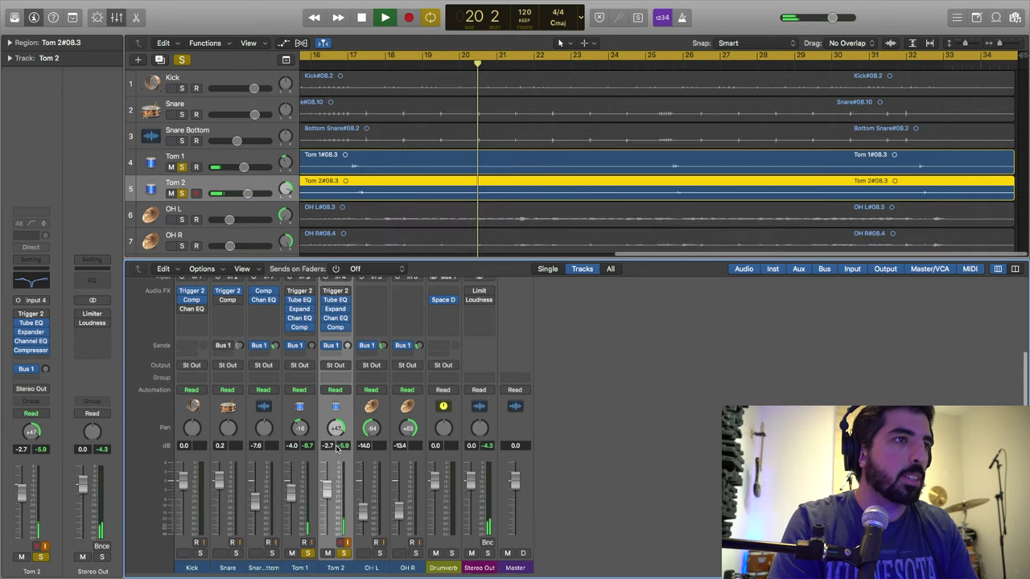
Set Tom 2's Bus 1 reverb send level to -16.5
scroll(336, 374, "down", 1)
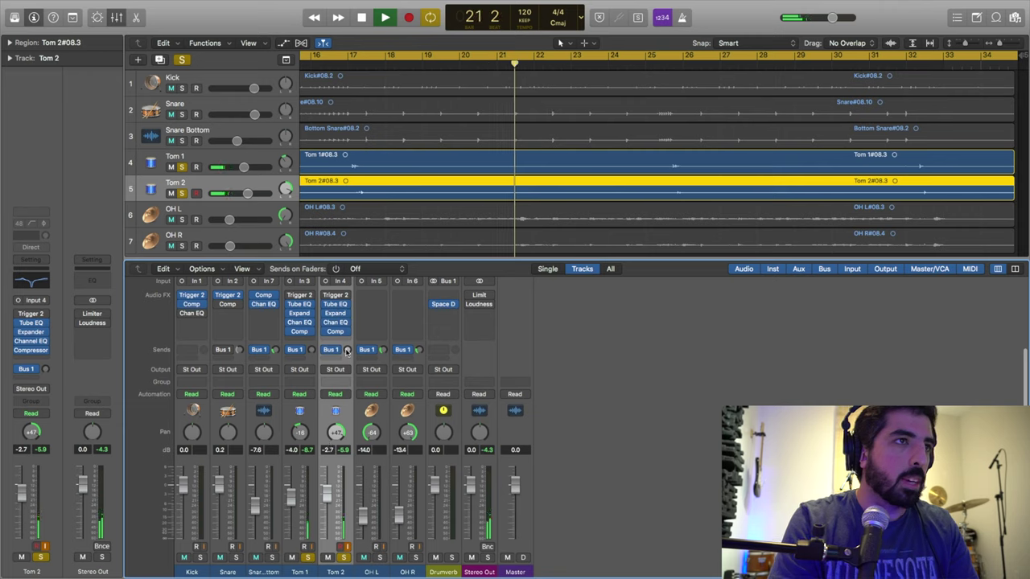
left_click_drag(346, 349, 336, 324)
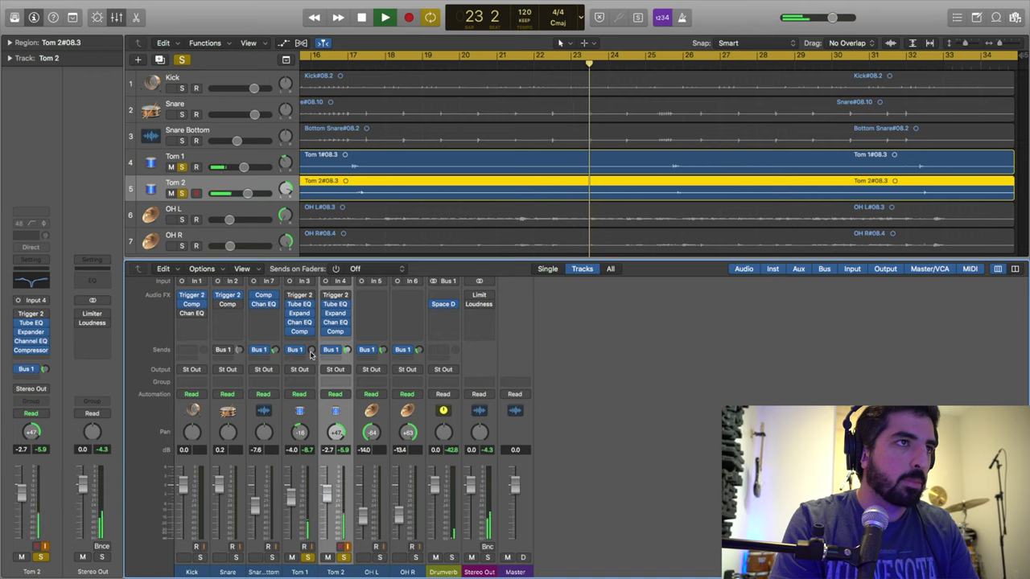
mouse_move(311, 353)
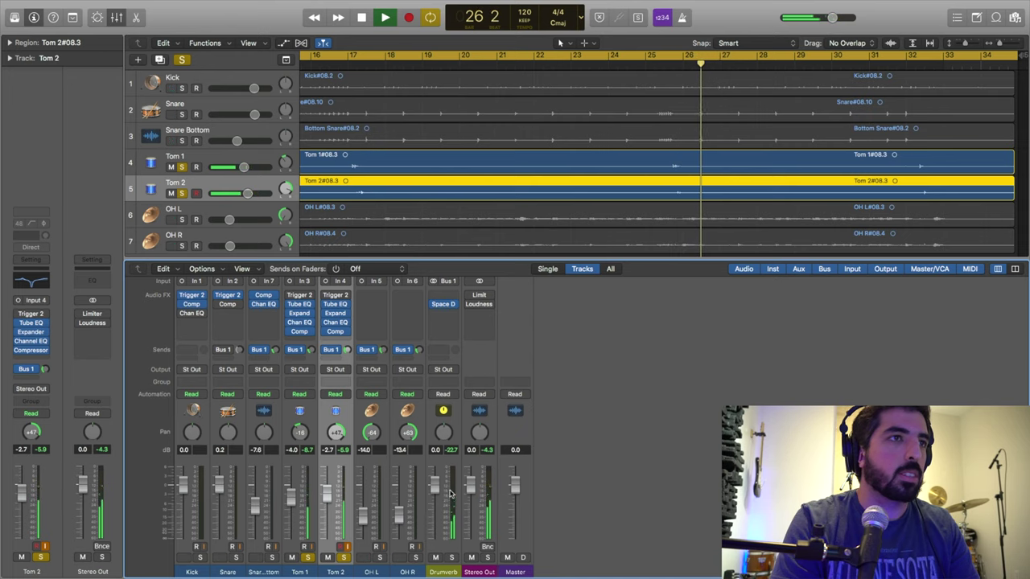
Play back from around bar 7 to audition, then stop at bar 7, beat 3
scroll(450, 487, "up", 5)
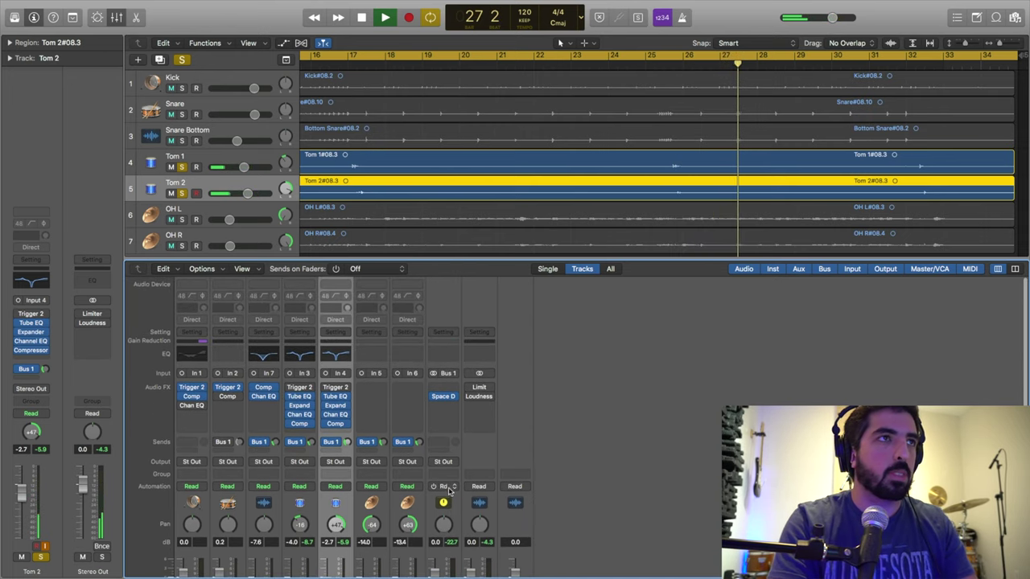
scroll(412, 121, "left", 6)
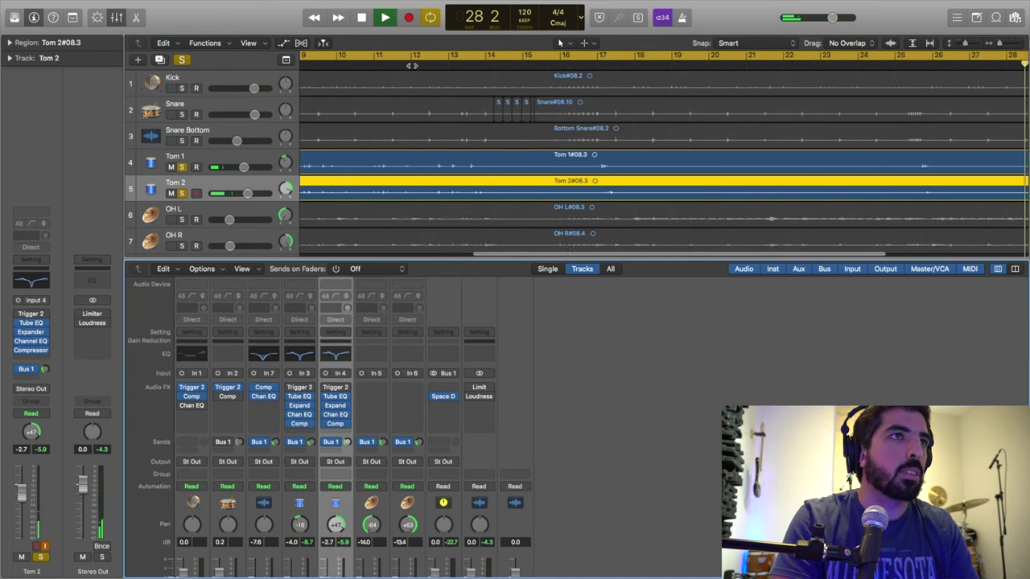
scroll(412, 65, "left", 4)
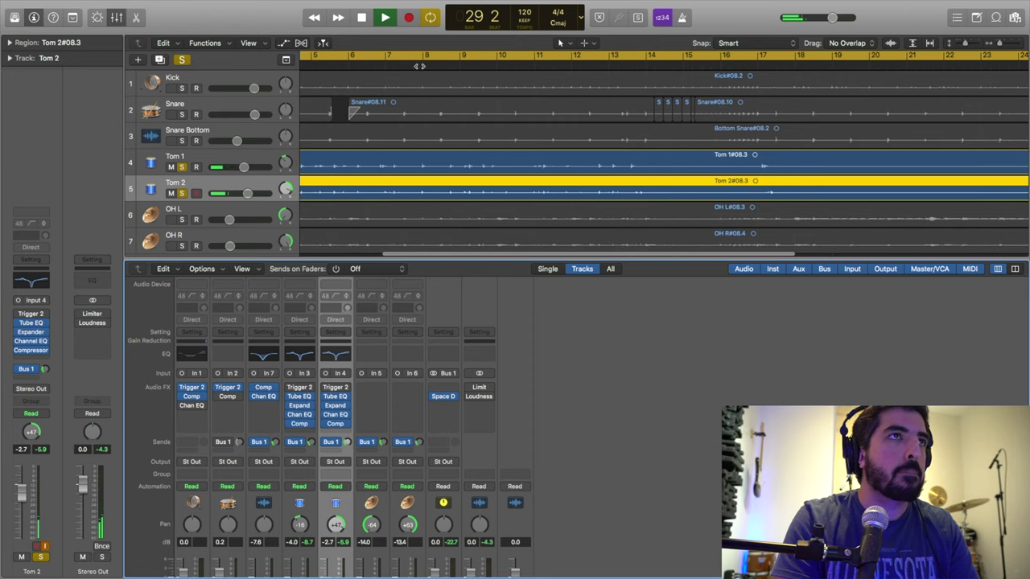
left_click(413, 66)
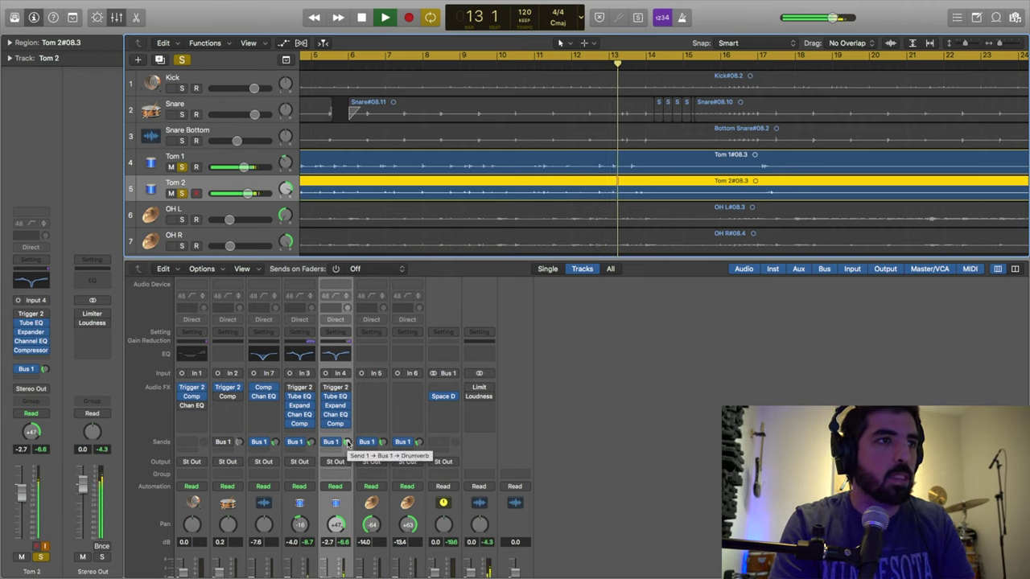
key("space")
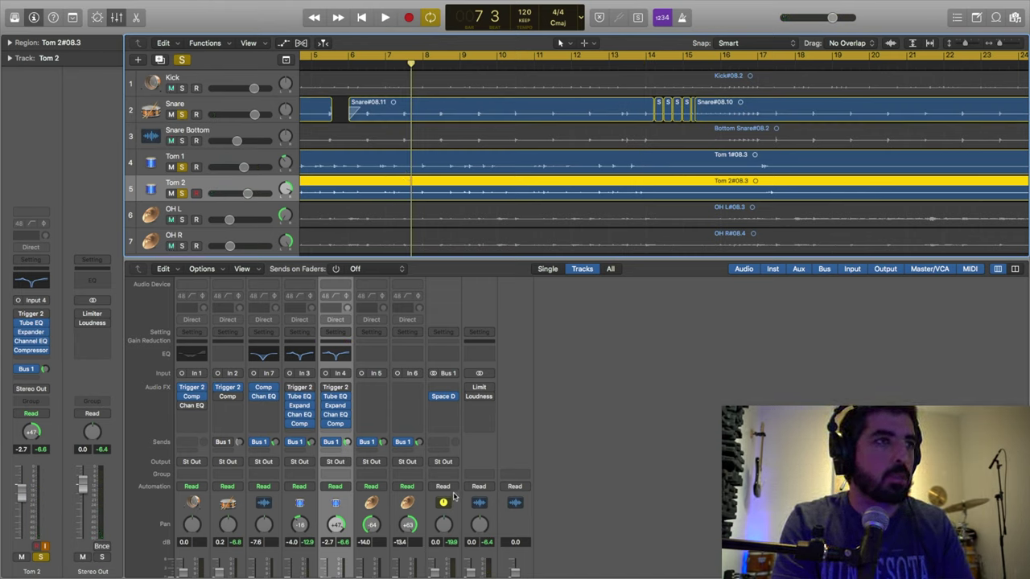
Play the drum mix onward and stop it at bar 11, beat 3
scroll(244, 395, "down", 3)
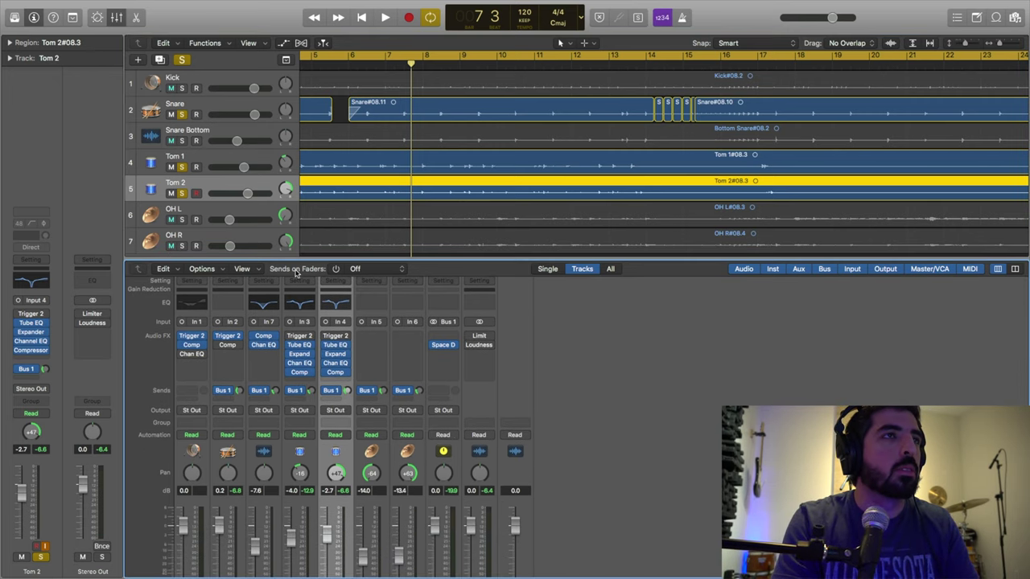
key("space")
scroll(425, 88, "left", 5)
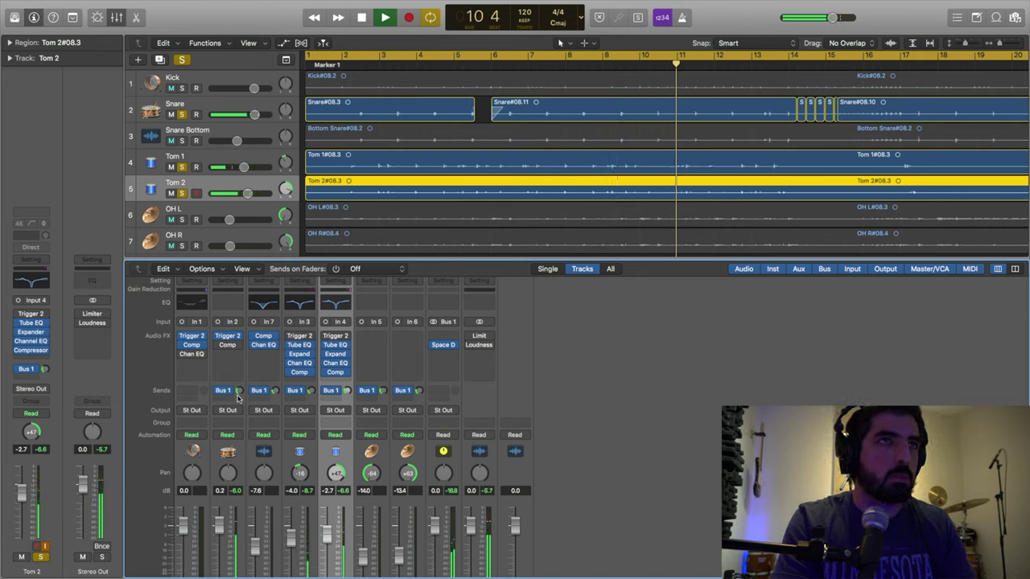
key("space")
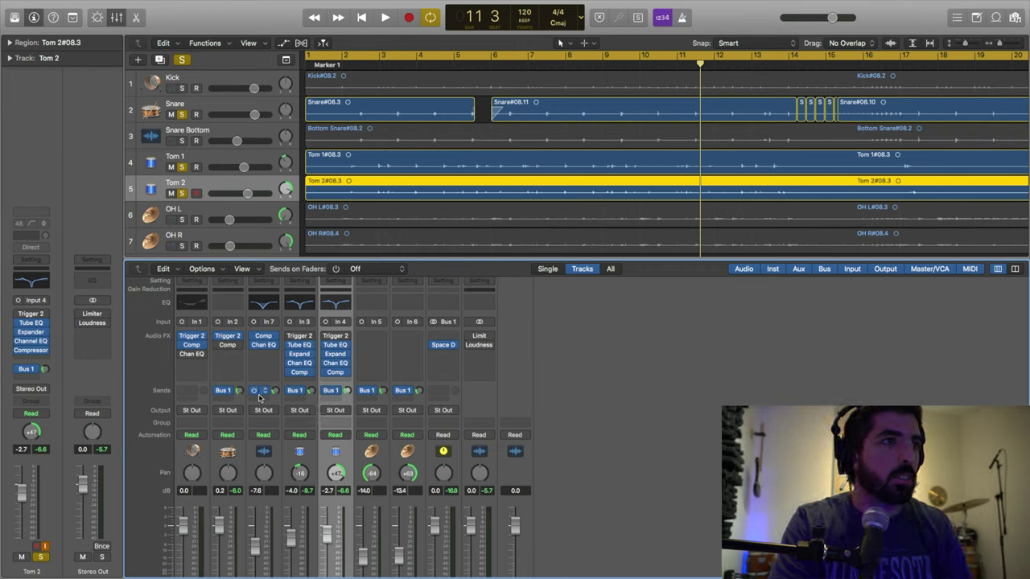
scroll(427, 499, "down", 3)
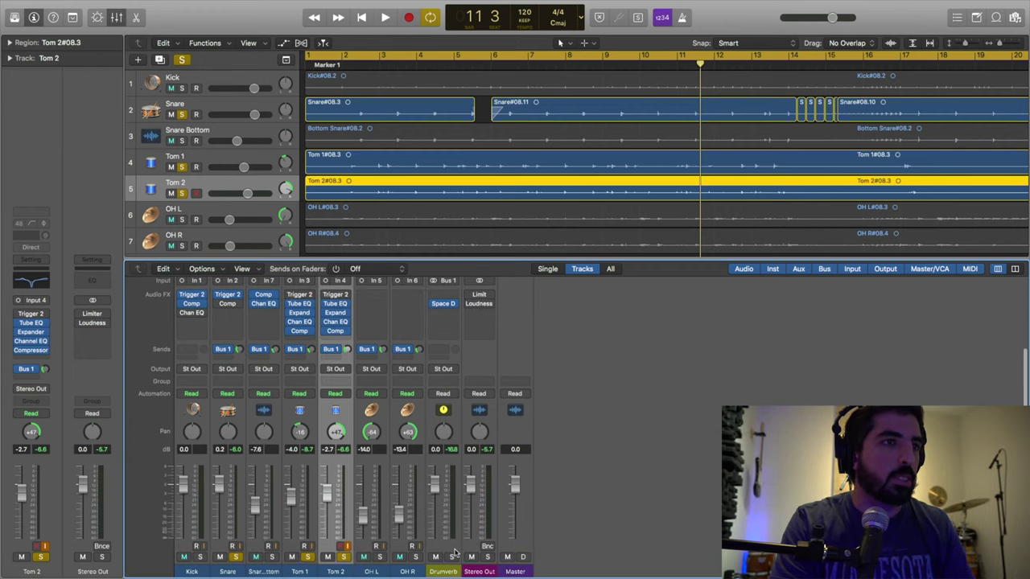
scroll(451, 515, "up", 5)
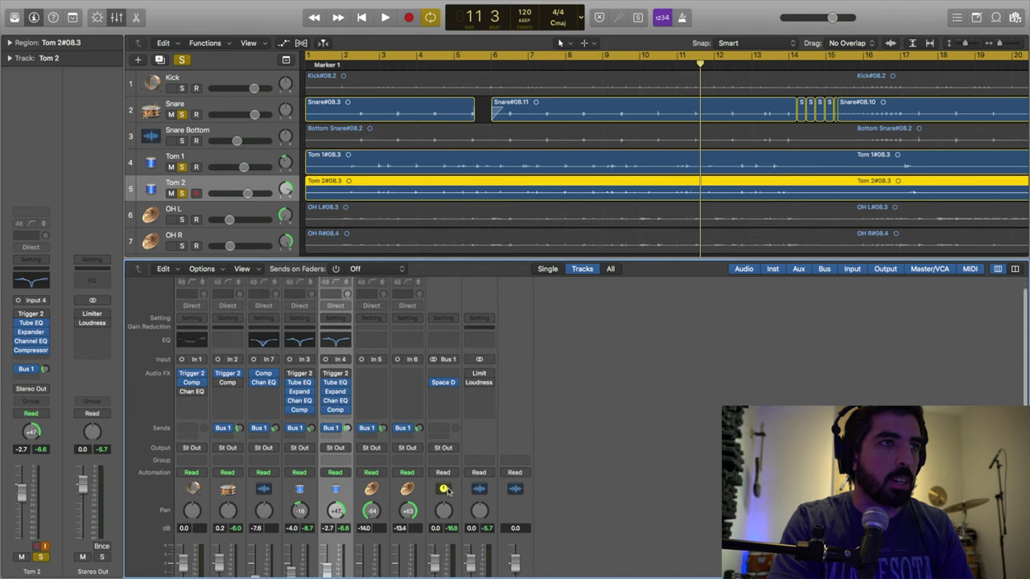
In the Drumverb Space Designer, compare settings, audition then re-mute the dry signal, and close it
left_click(447, 397)
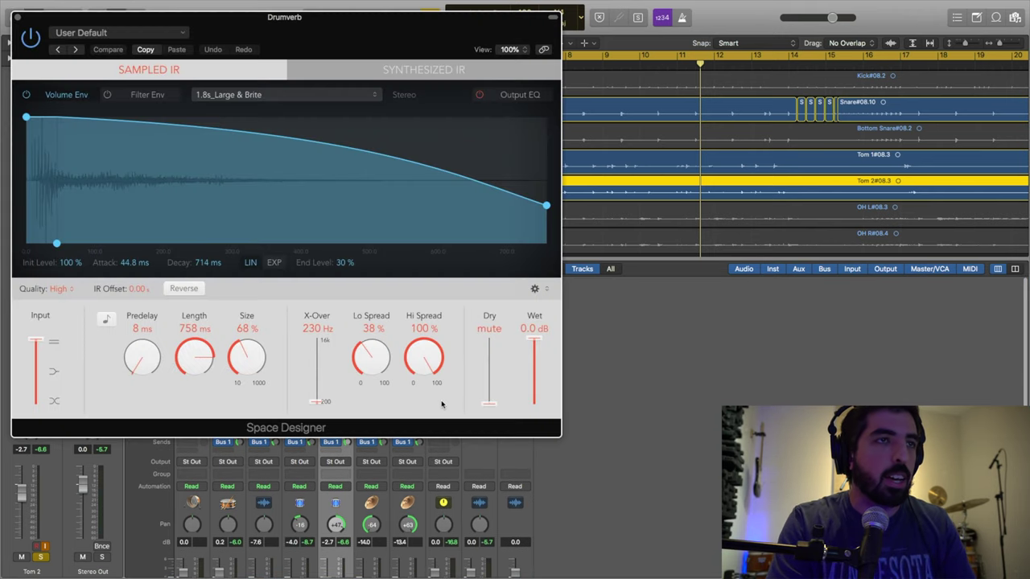
left_click(539, 339)
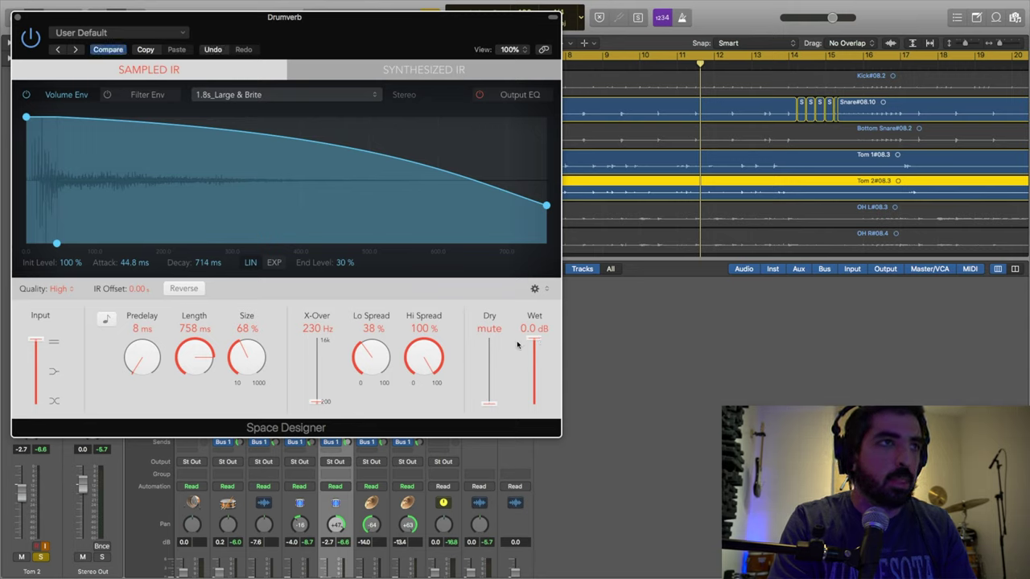
mouse_move(490, 406)
left_mouse_down()
mouse_move(489, 373)
mouse_move(490, 406)
left_mouse_up()
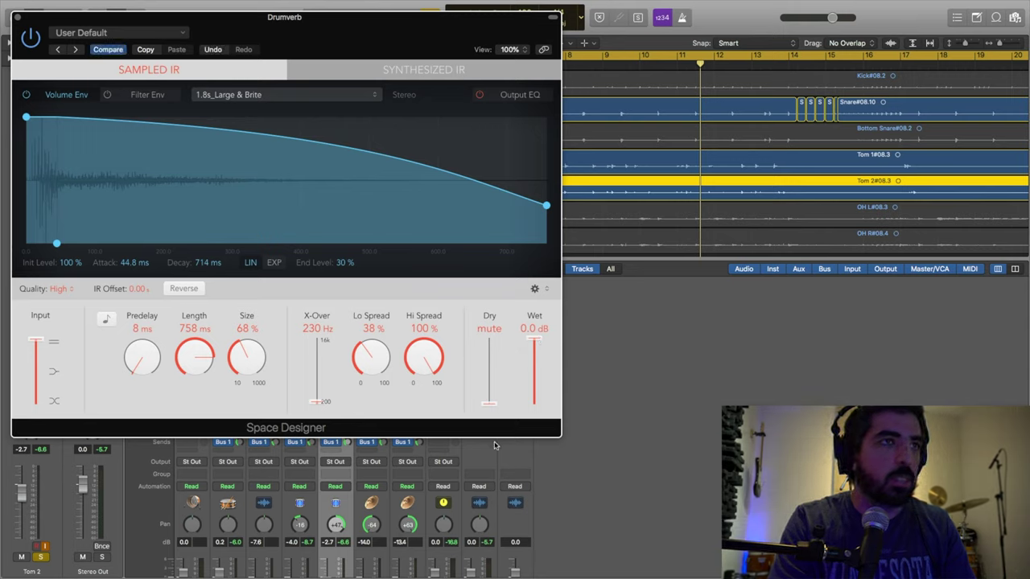
left_click(18, 18)
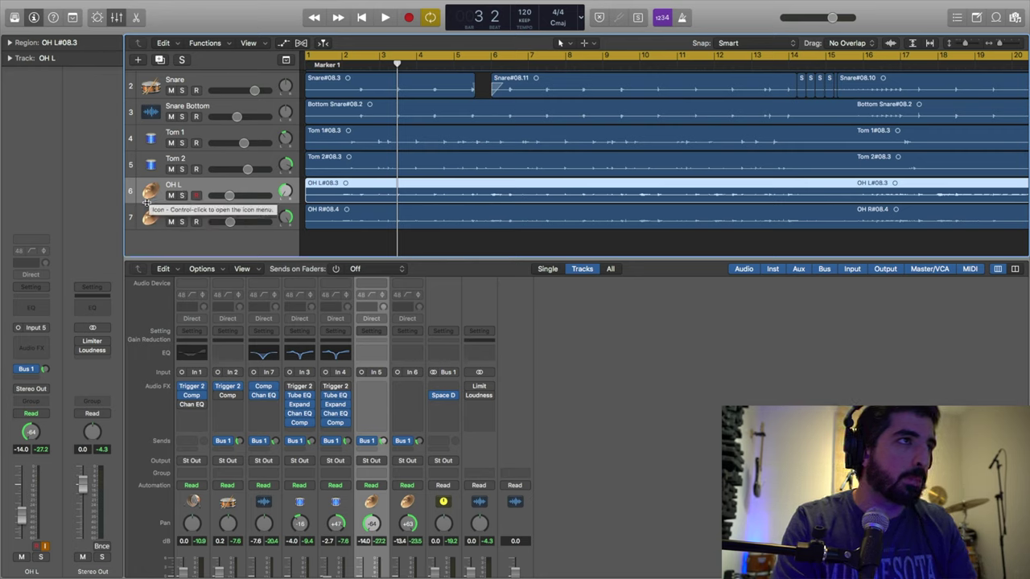
Lower the OH L volume while auditioning the drums from the song start
left_click(148, 211)
left_click(156, 191)
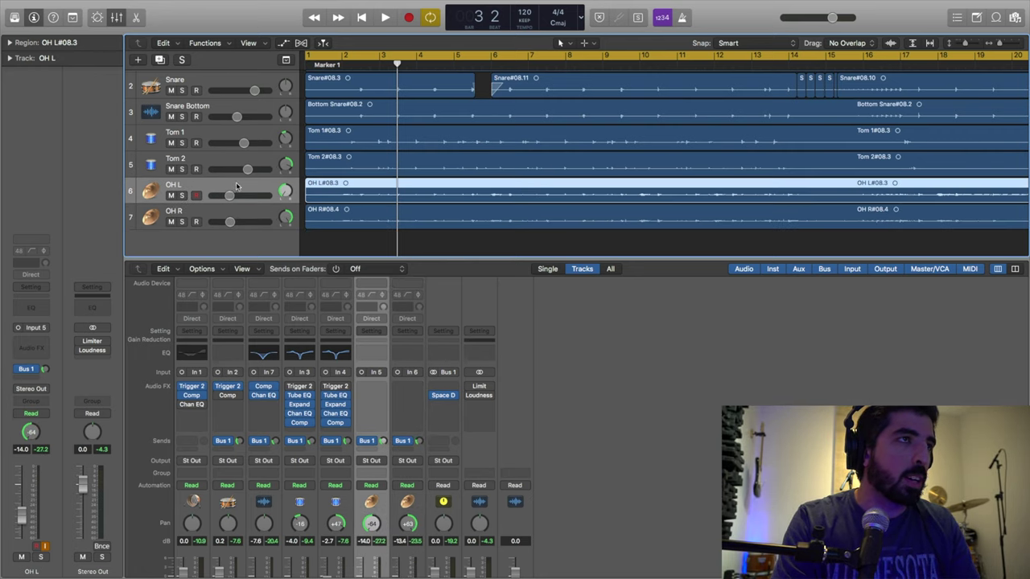
left_click_drag(230, 196, 244, 222)
scroll(260, 219, "up", 3)
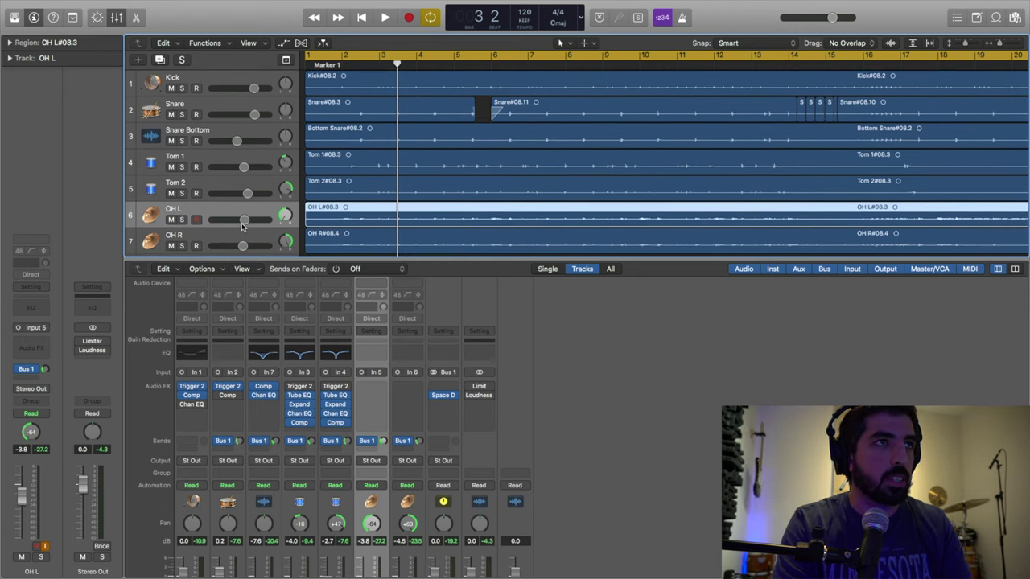
key("Return")
key("space")
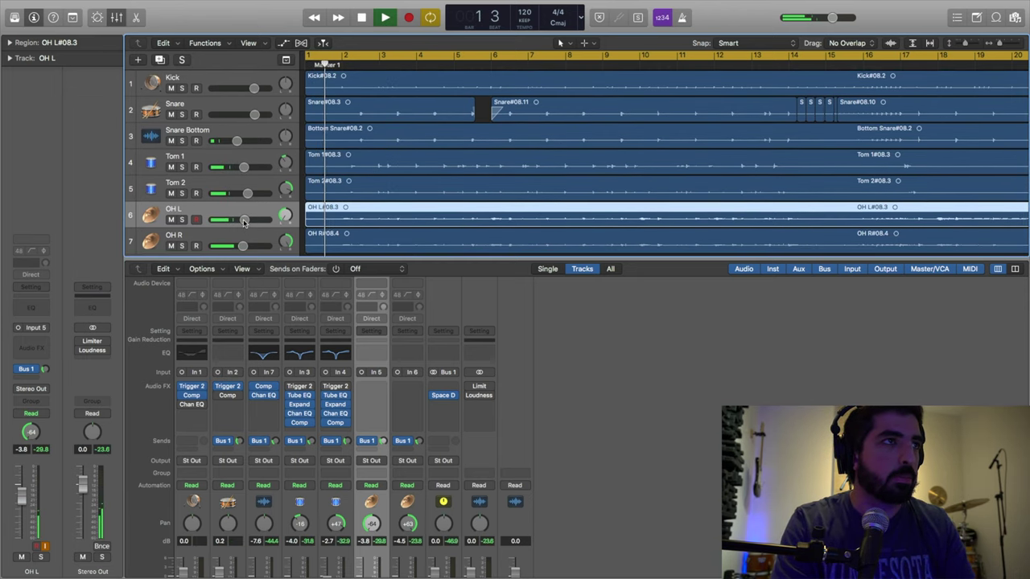
mouse_move(242, 226)
left_mouse_down()
mouse_move(203, 234)
mouse_move(202, 255)
mouse_move(252, 245)
mouse_move(238, 219)
mouse_move(251, 219)
left_mouse_up()
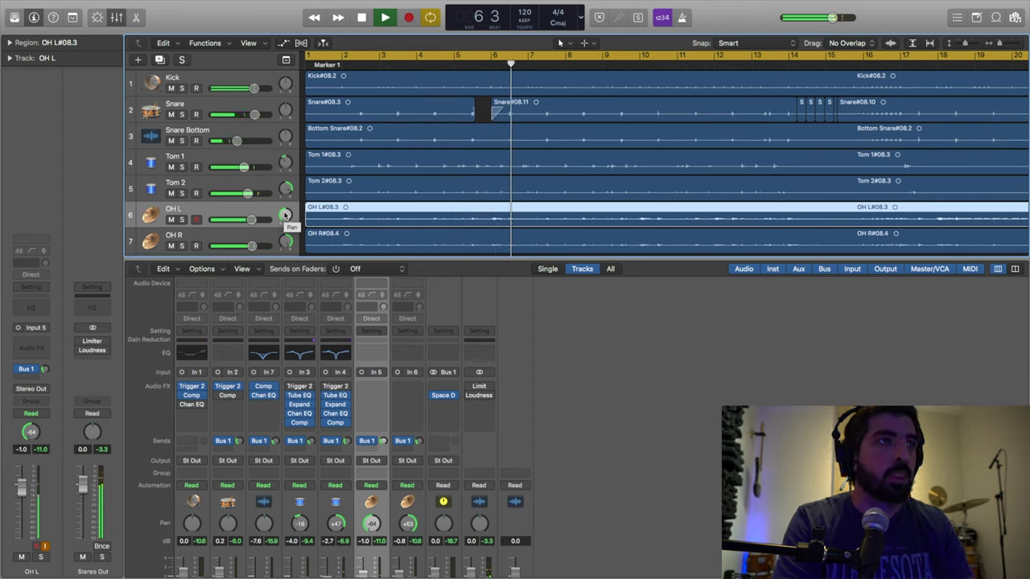
key("space")
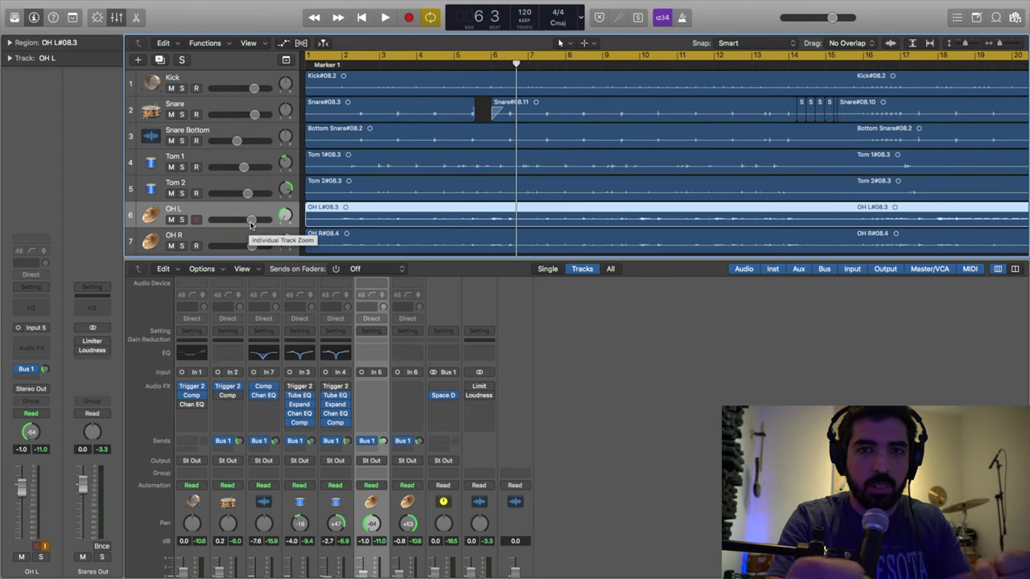
Set OH L and OH R to about -12 dB and solo both overheads
left_click_drag(250, 224, 232, 224)
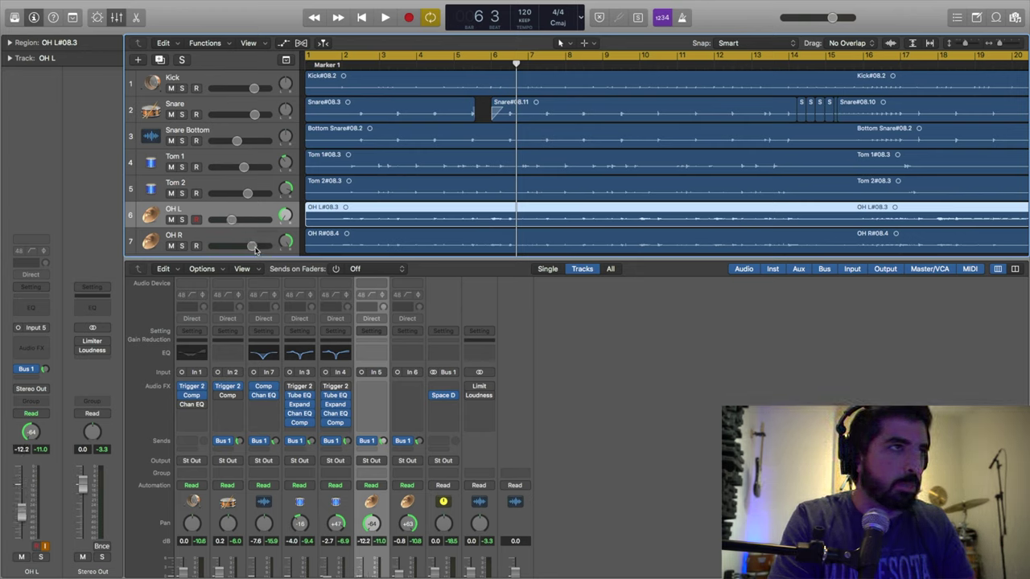
left_click_drag(252, 245, 238, 245)
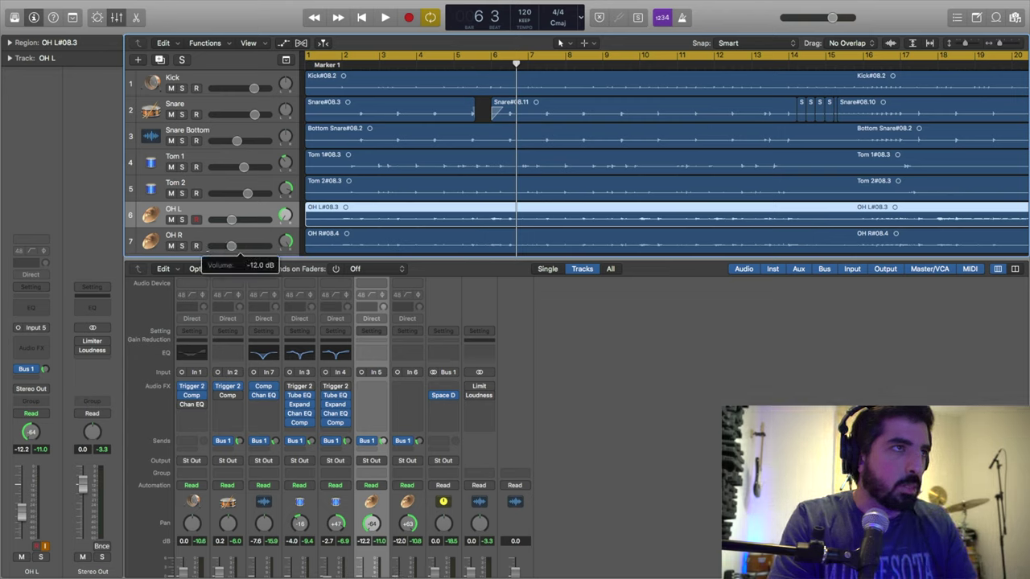
key("space")
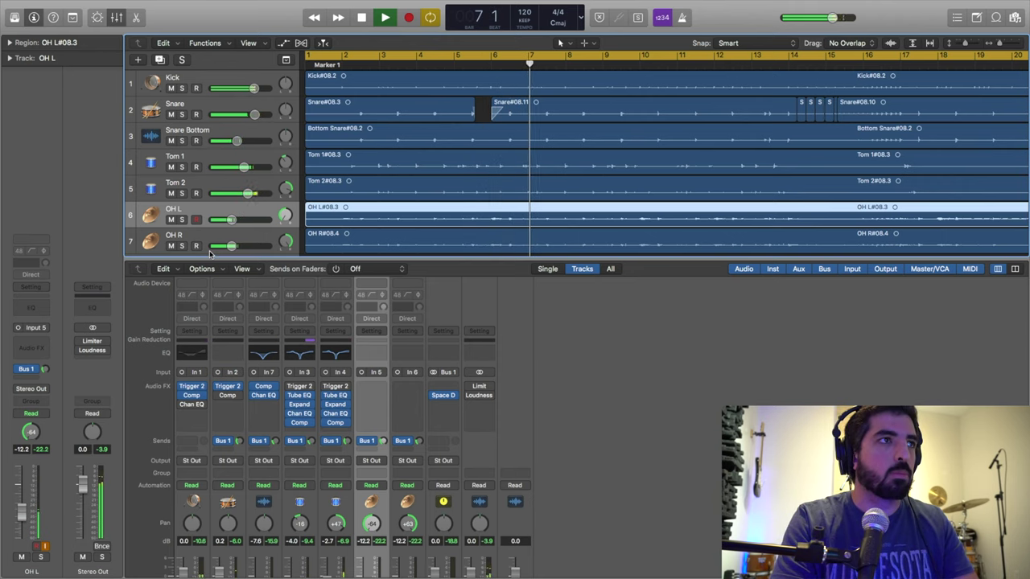
left_click(182, 219)
left_click(183, 246)
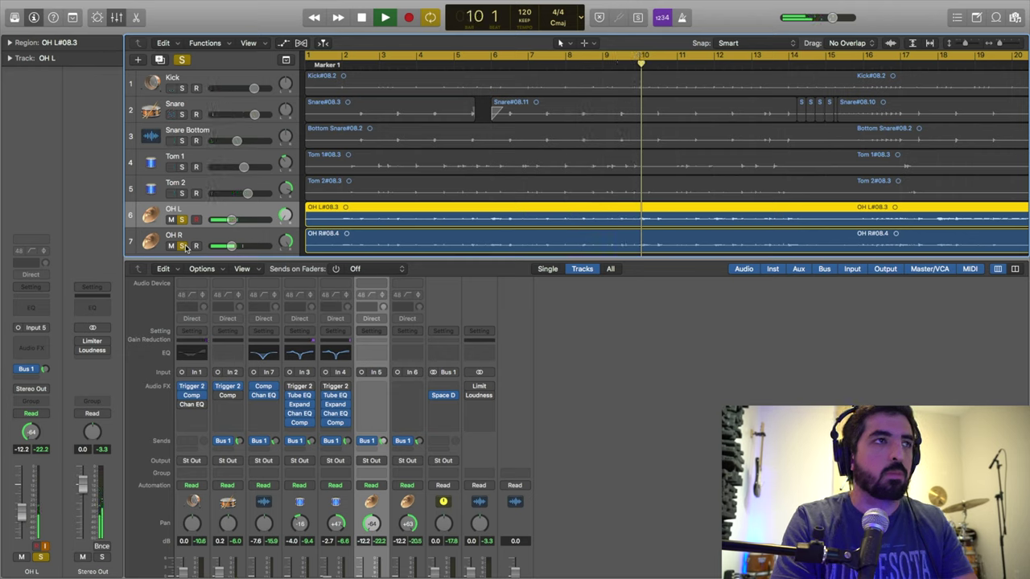
Stop playback and check the Snare, Kick, Snare Bottom, Tom 1 and Tom 2 fader levels
key("space")
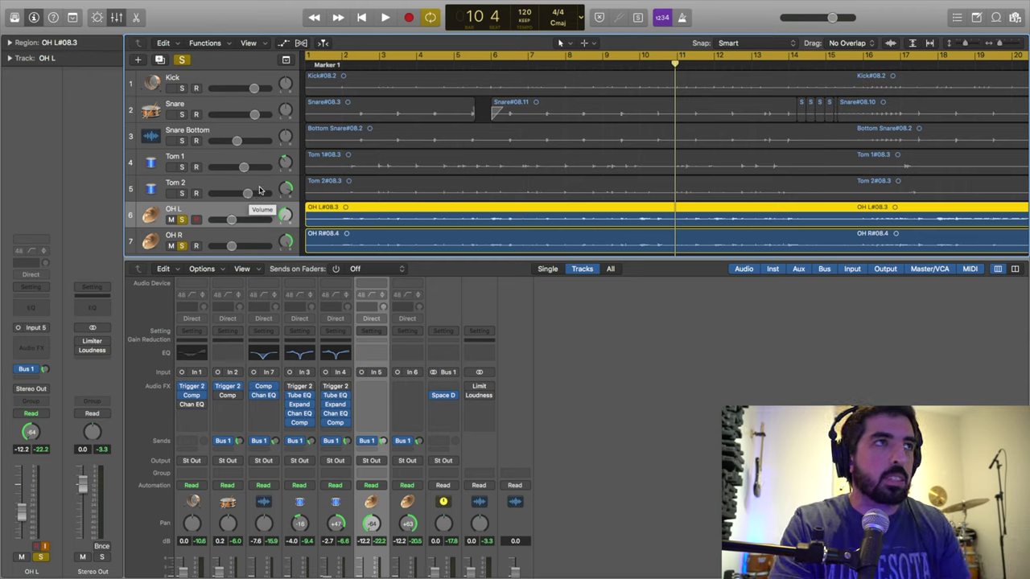
left_click(255, 115)
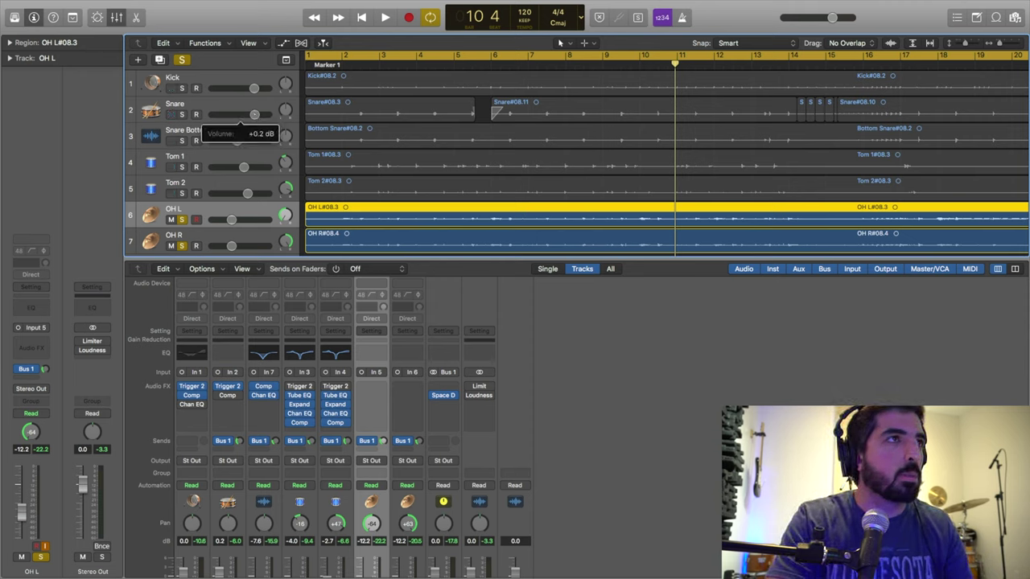
left_click(255, 88)
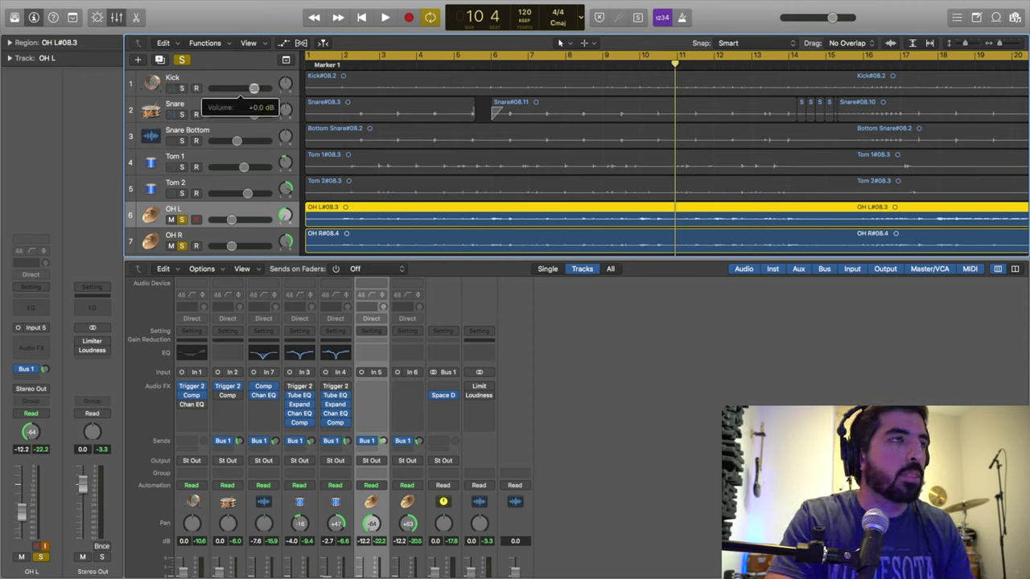
left_click(244, 166)
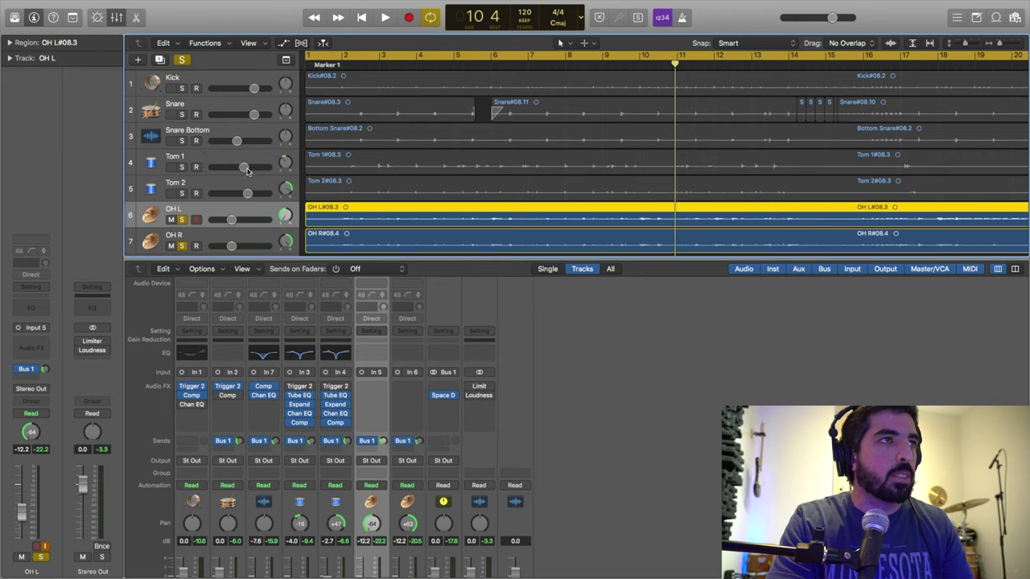
left_click(244, 166)
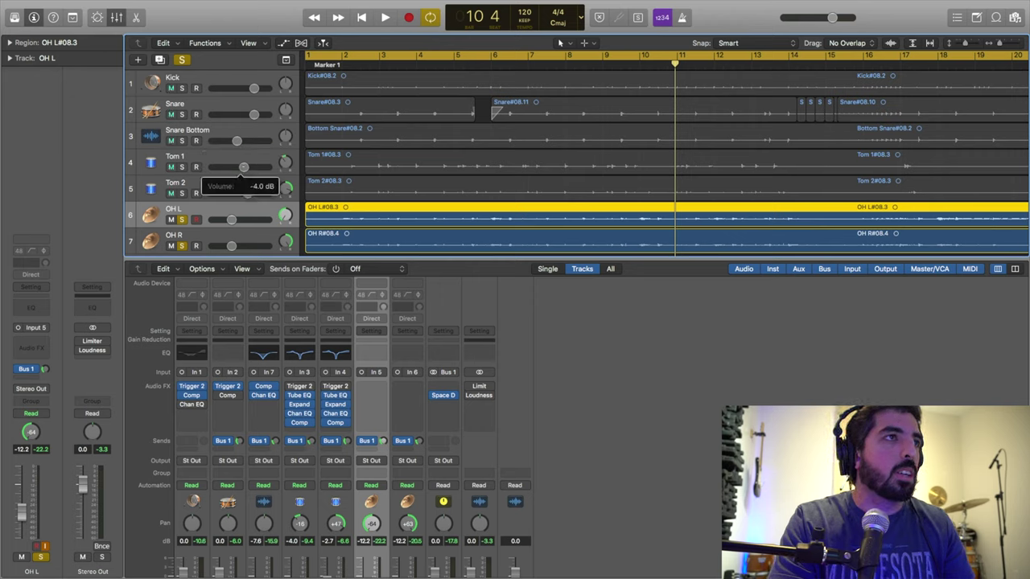
left_click(248, 194)
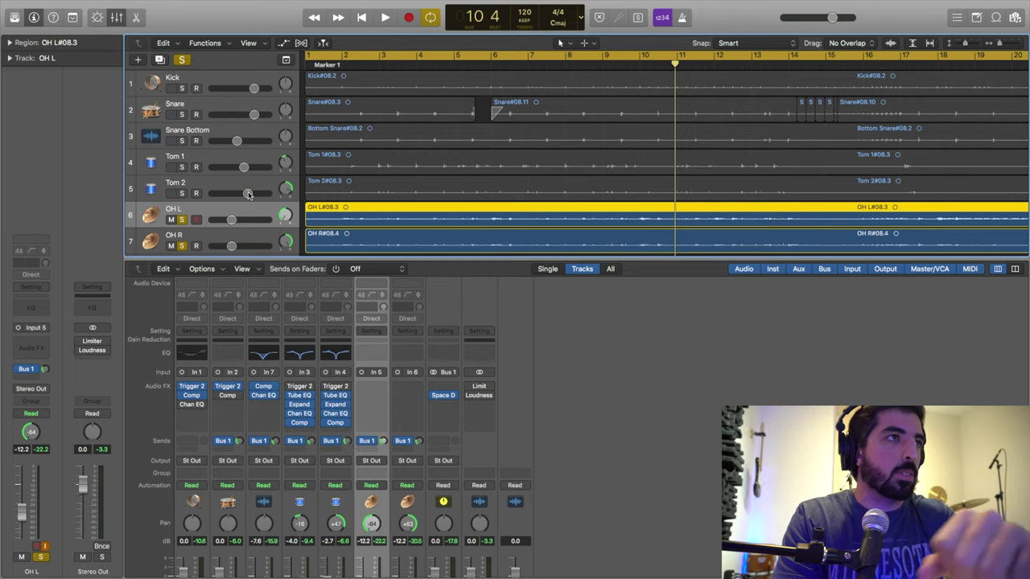
mouse_move(285, 190)
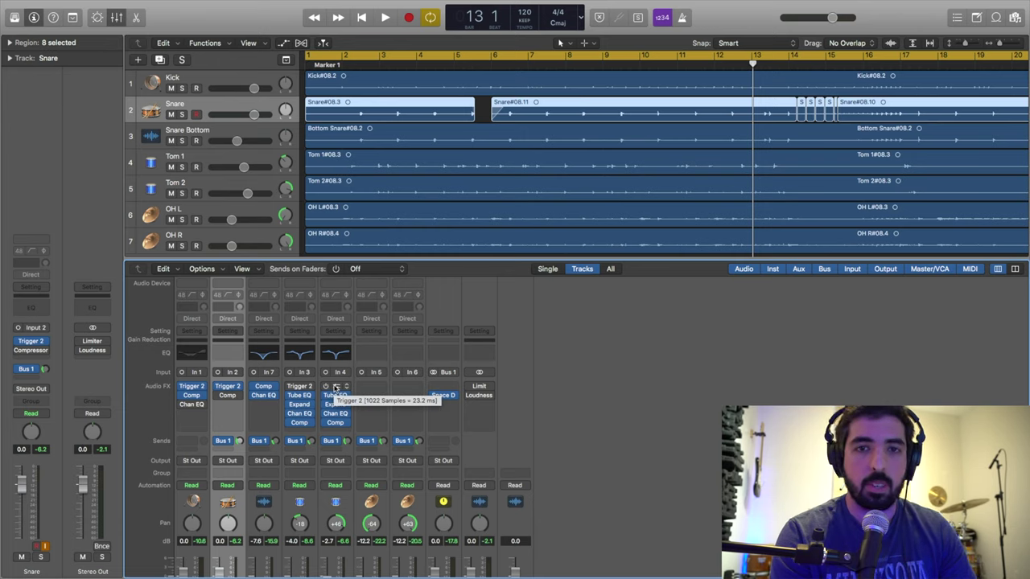
Open Tom 2's Trigger 2 plugin showing the Pearl 16" Tom Dry and Room samples, and reposition its window
left_click(335, 388)
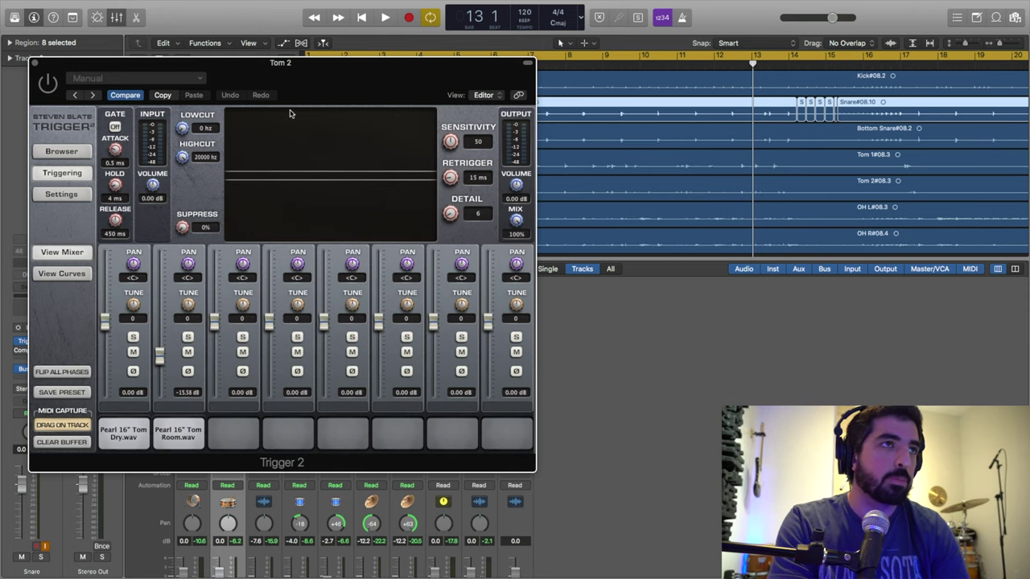
left_click_drag(297, 74, 362, 80)
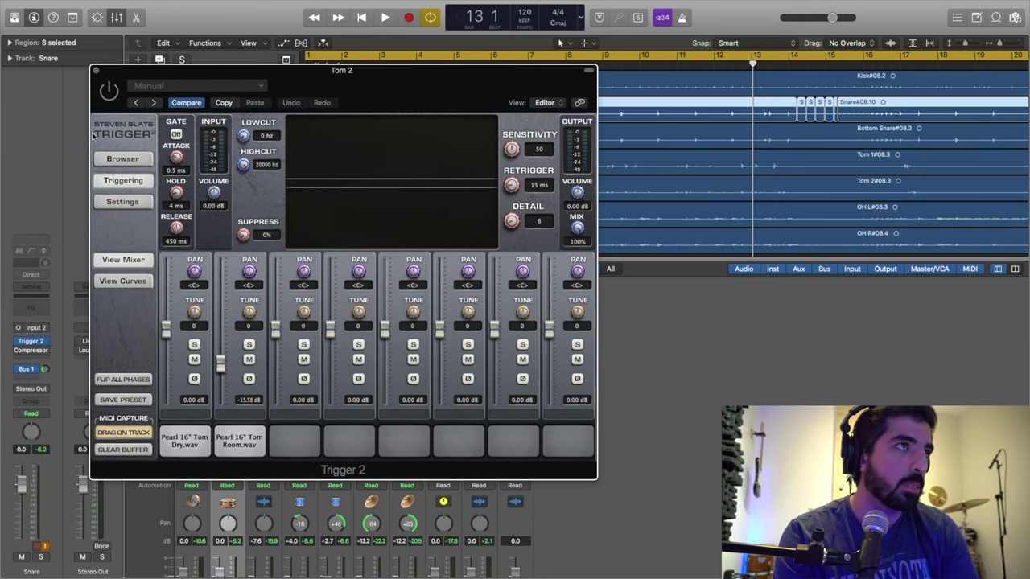